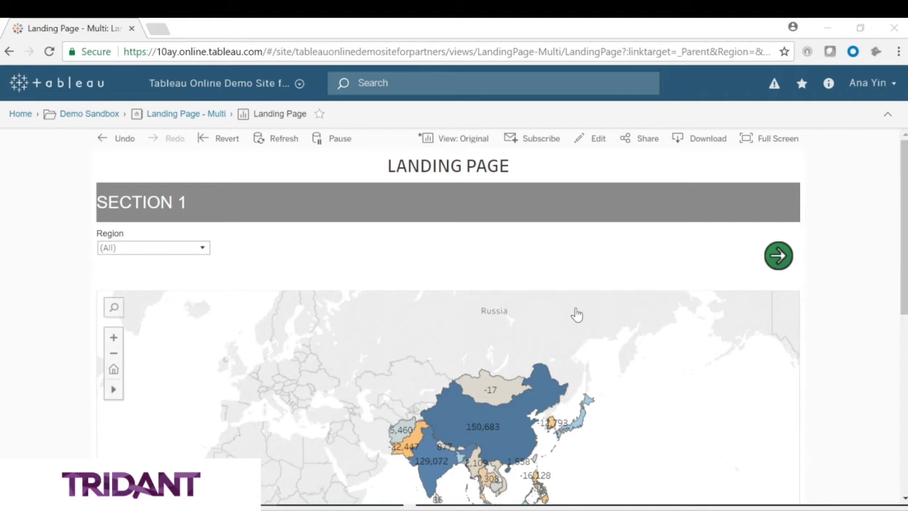
Filter the Landing Page to Oceania and follow the green arrow to the Oceania Detail dashboard
{"action": "left_click", "coordinate": [182, 250]}
{"action": "left_click", "coordinate": [192, 304]}
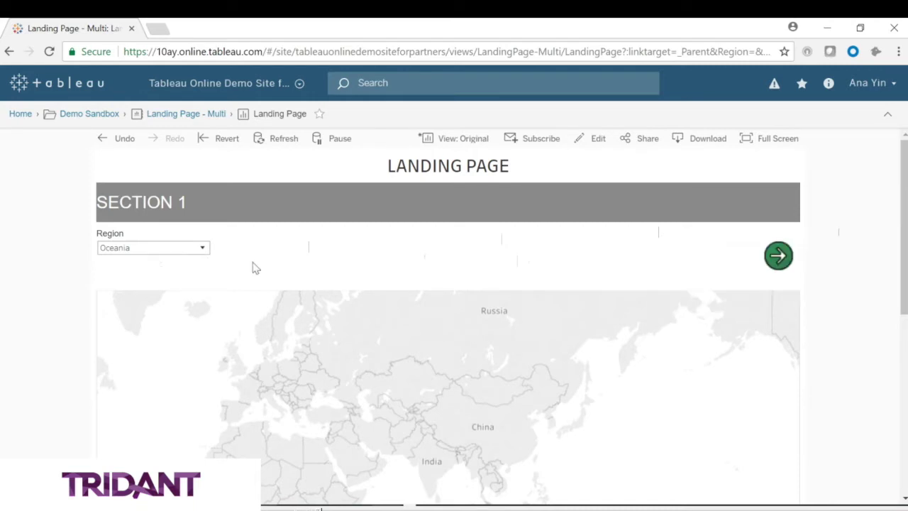
{"action": "left_click", "coordinate": [779, 257]}
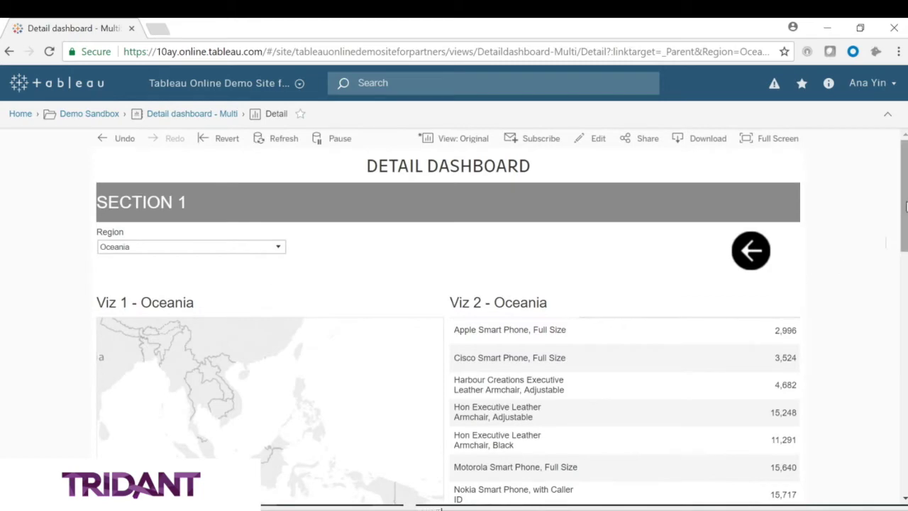
Switch the Detail dashboard's Region filter to North Asia
{"action": "left_click_drag", "start_coordinate": [905, 205], "coordinate": [905, 142]}
{"action": "left_click", "coordinate": [221, 245]}
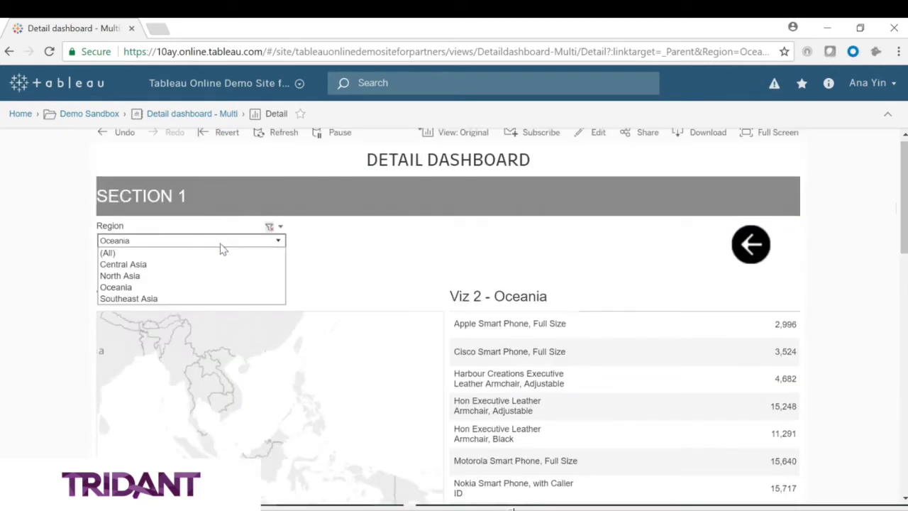
{"action": "left_click", "coordinate": [209, 276]}
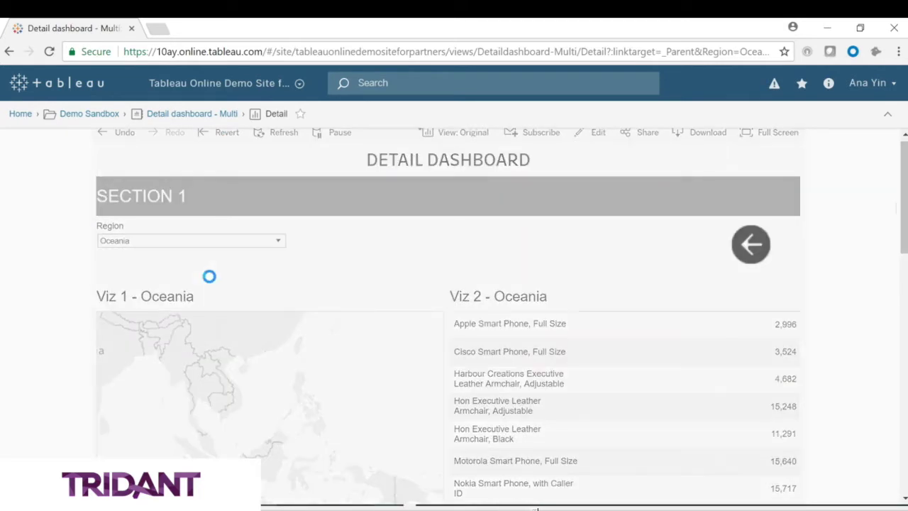
Follow the black back-arrow link to return to the Landing Page
{"action": "mouse_move", "coordinate": [899, 221]}
{"action": "left_mouse_down"}
{"action": "mouse_move", "coordinate": [895, 364]}
{"action": "mouse_move", "coordinate": [903, 221]}
{"action": "left_mouse_up"}
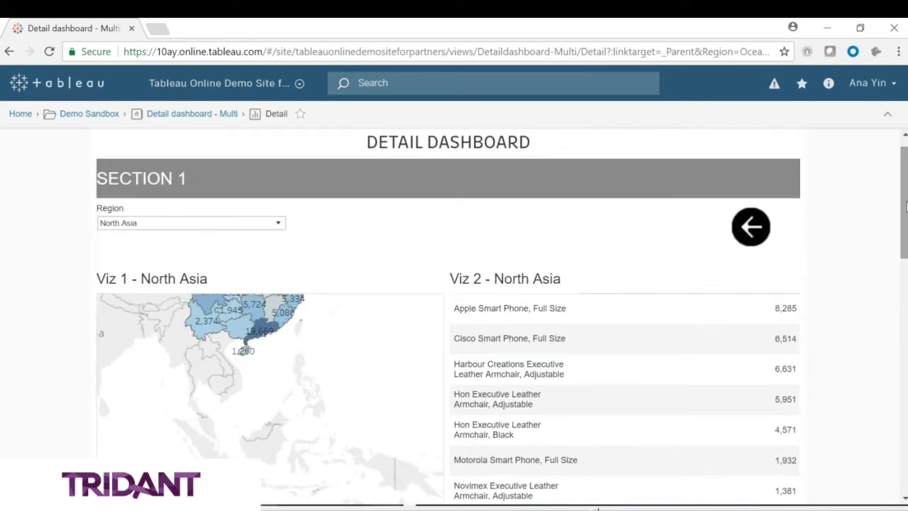
{"action": "left_click", "coordinate": [757, 231]}
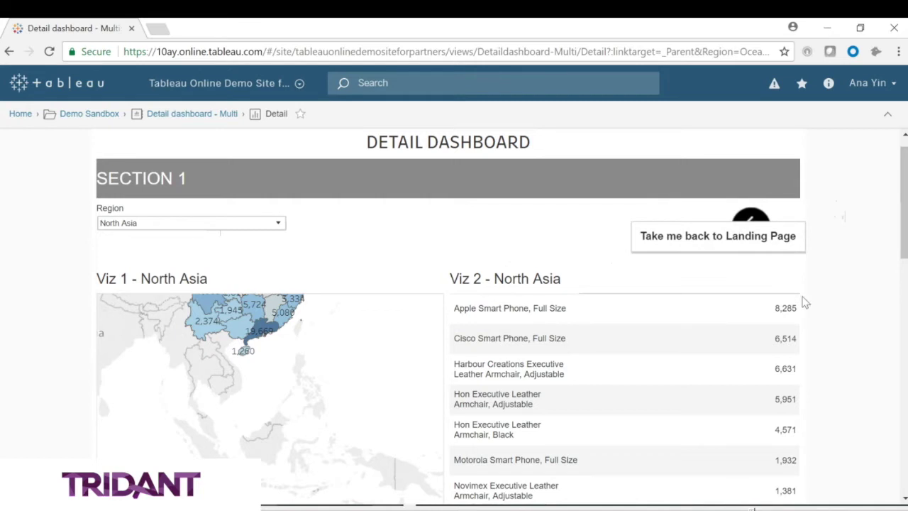
{"action": "left_click", "coordinate": [756, 227]}
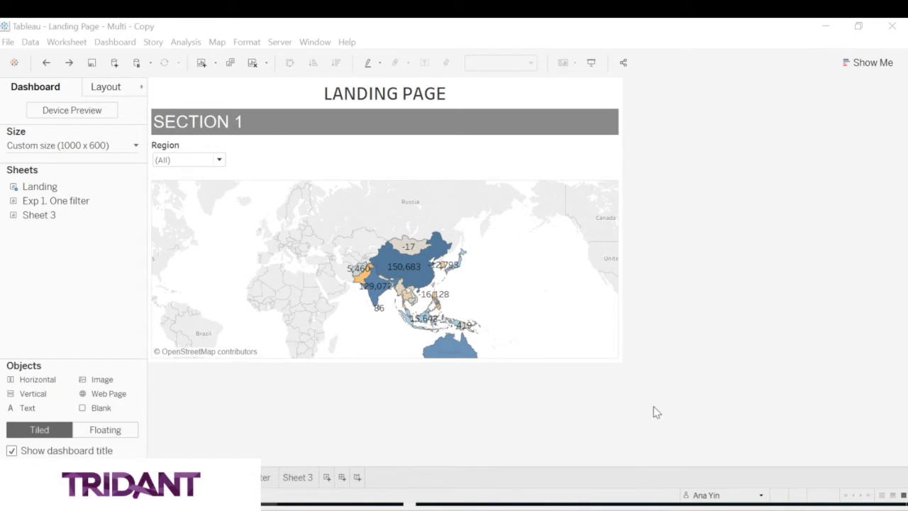
On Sheet 3, create a calculated field named 'Next button'
{"action": "left_click", "coordinate": [298, 477]}
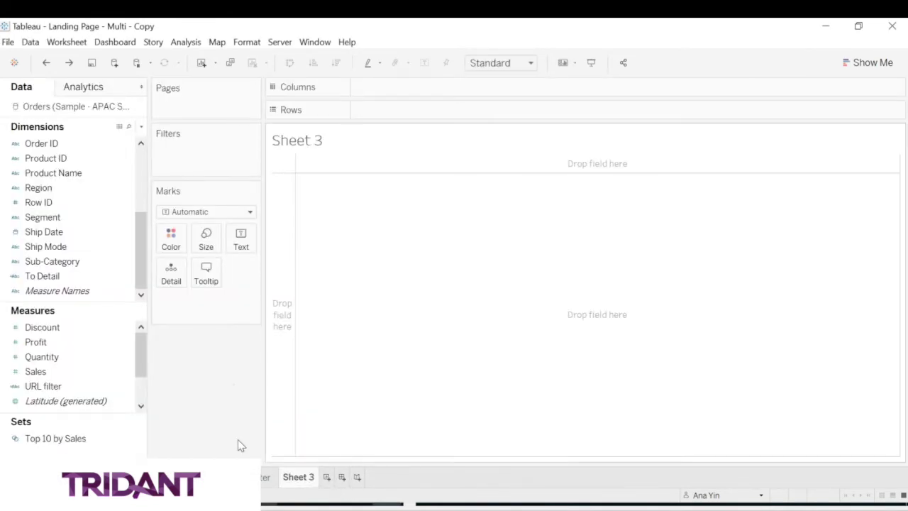
{"action": "left_click", "coordinate": [186, 42]}
{"action": "left_click", "coordinate": [266, 283]}
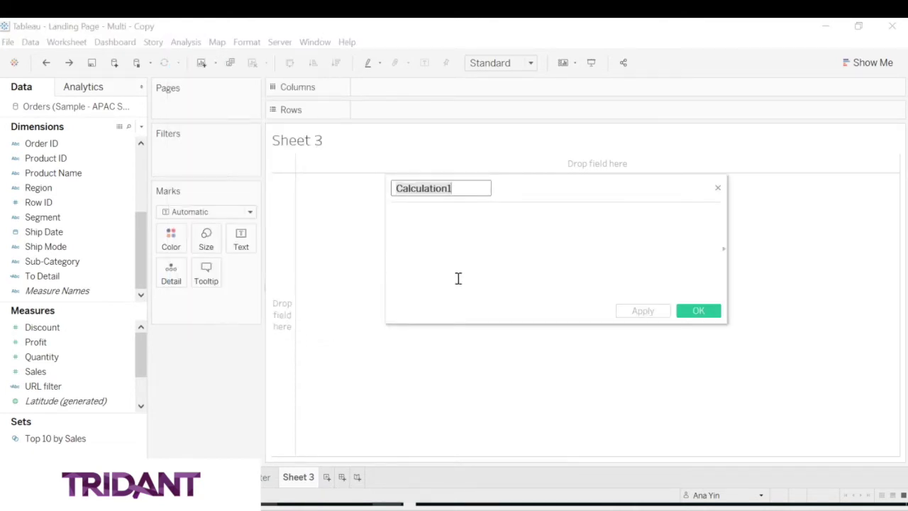
{"action": "type", "text": "Ne"}
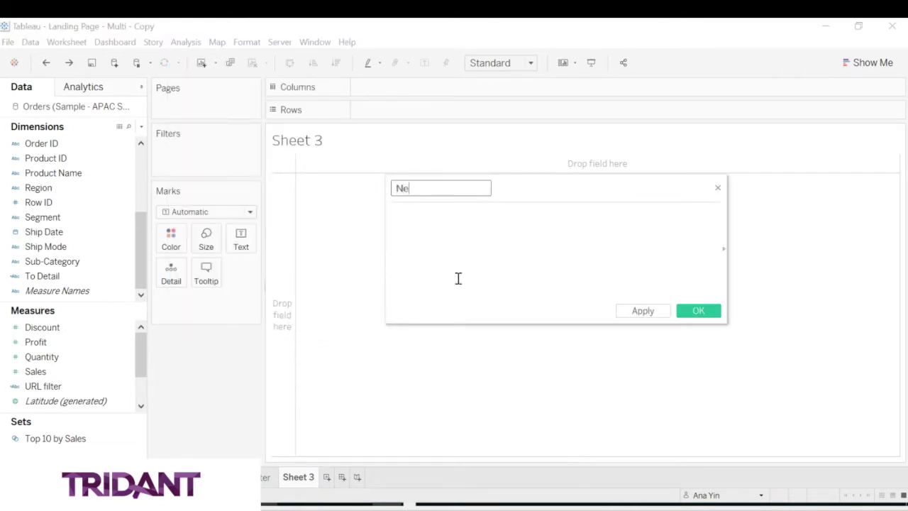
{"action": "type", "text": "xt button"}
{"action": "left_click", "coordinate": [458, 278]}
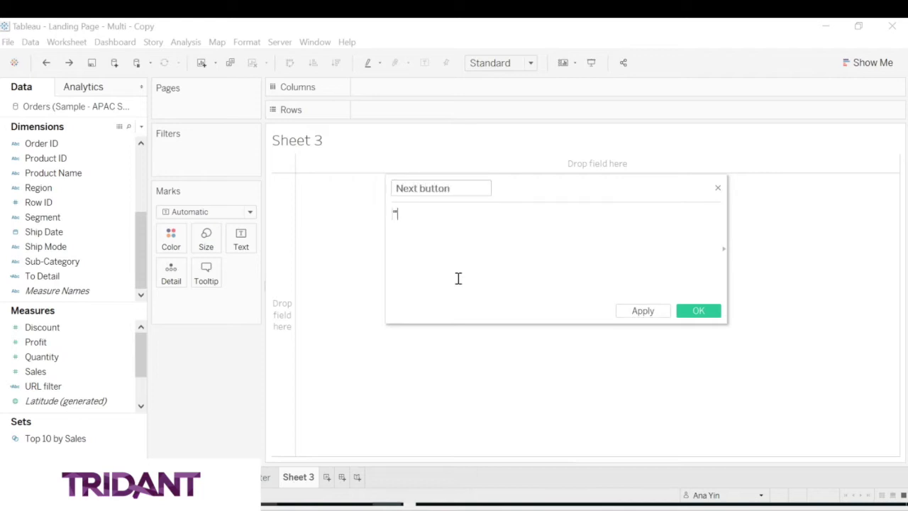
{"action": "left_click", "coordinate": [713, 313]}
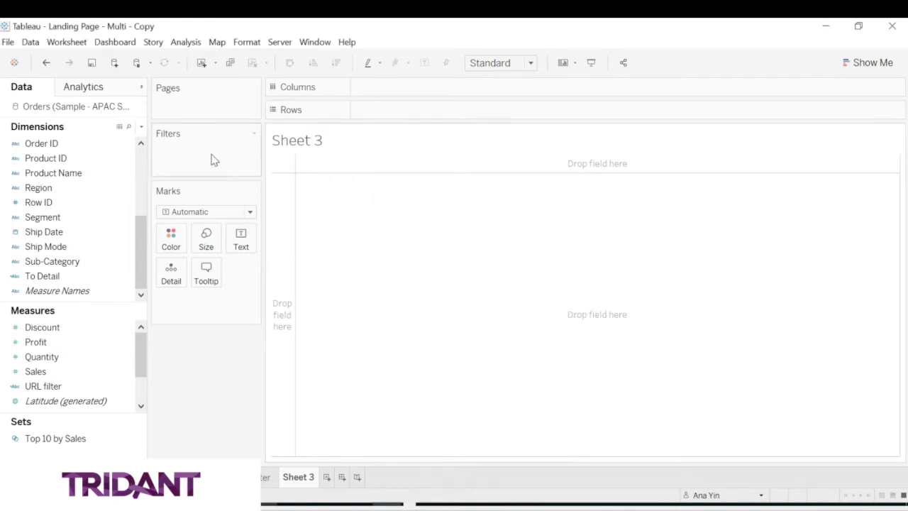
Place the Next button field on Rows and make the row taller
{"action": "left_click", "coordinate": [96, 267]}
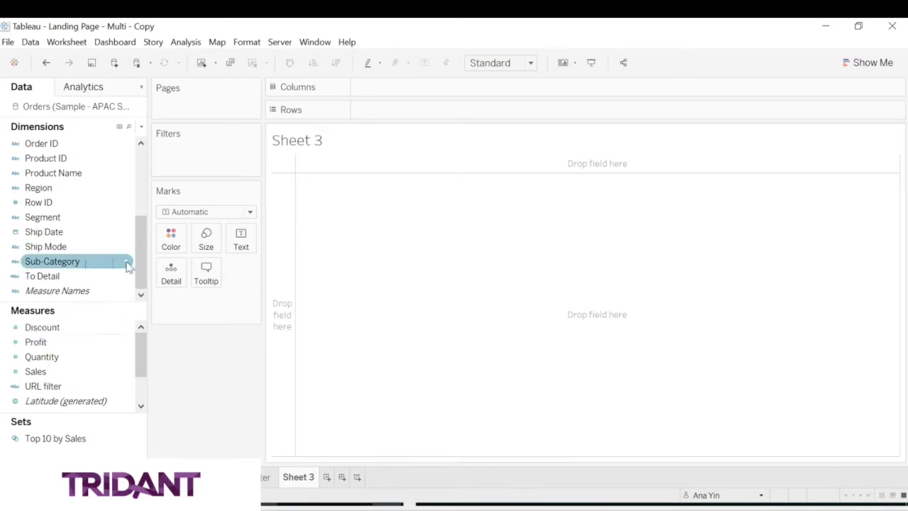
{"action": "scroll", "coordinate": [144, 270], "scroll_direction": "up", "scroll_amount": 1}
{"action": "scroll", "coordinate": [144, 270], "scroll_direction": "up", "scroll_amount": 5}
{"action": "left_click_drag", "start_coordinate": [74, 203], "coordinate": [433, 114]}
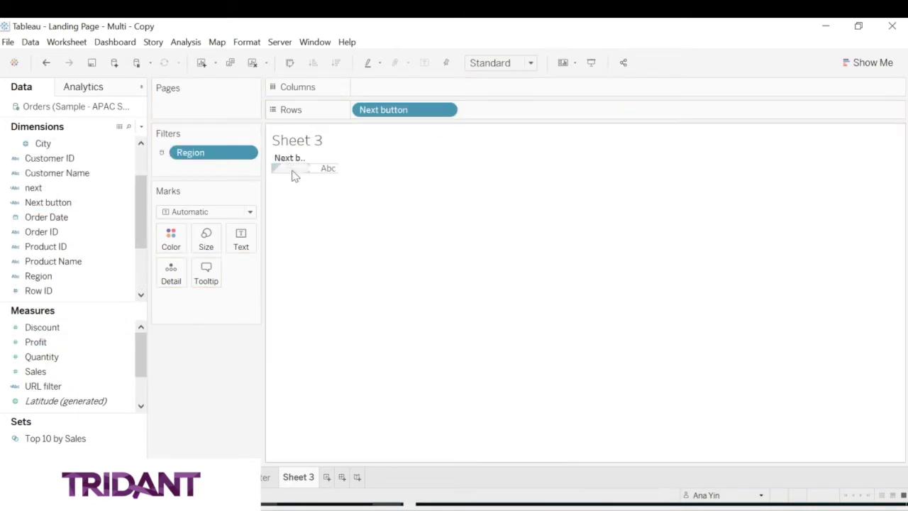
{"action": "left_click_drag", "start_coordinate": [293, 173], "coordinate": [293, 219]}
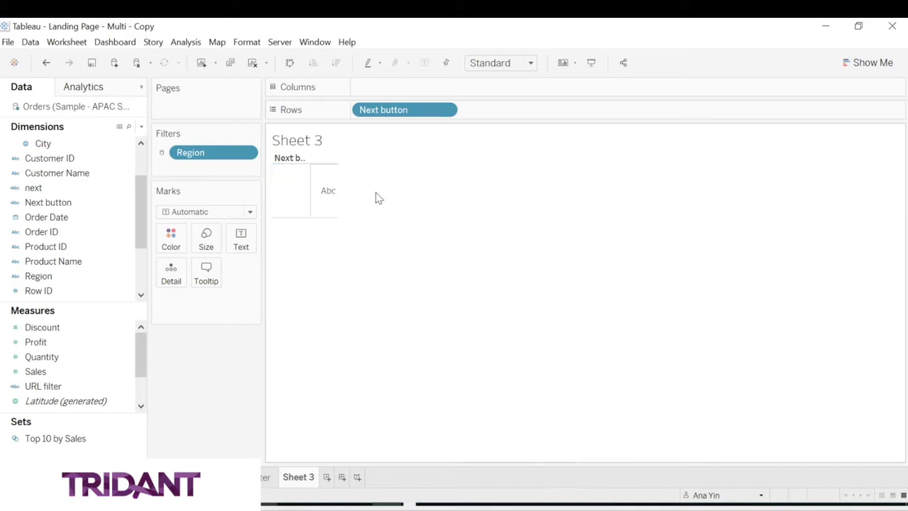
{"action": "mouse_move", "coordinate": [386, 112]}
{"action": "left_mouse_down"}
{"action": "mouse_move", "coordinate": [352, 210]}
{"action": "mouse_move", "coordinate": [401, 113]}
{"action": "left_mouse_up"}
Set marks to Shape driven by Next button, using the Arrows palette's right arrow
{"action": "left_click", "coordinate": [221, 211]}
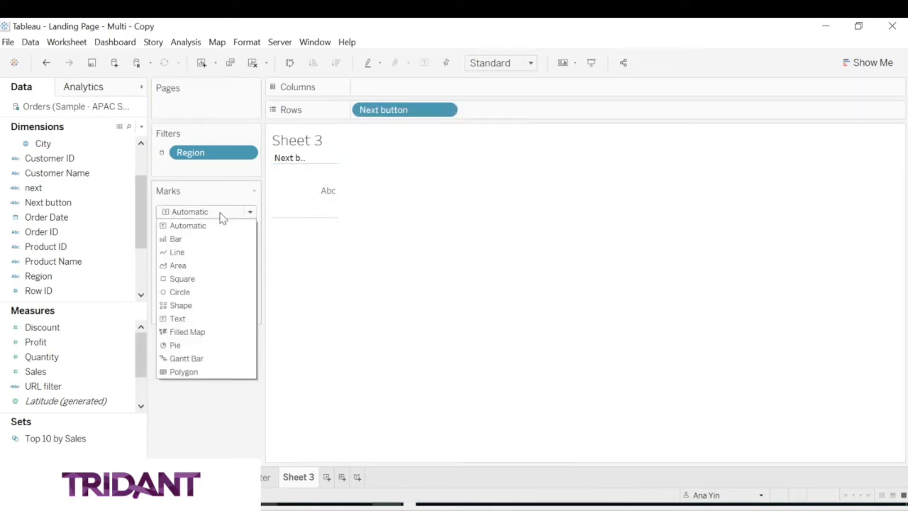
{"action": "left_click", "coordinate": [216, 305]}
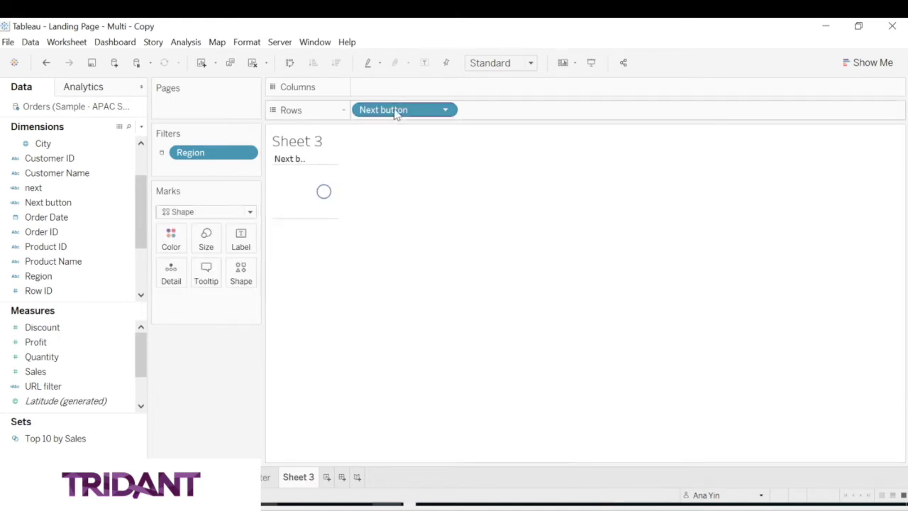
{"action": "left_click_drag", "start_coordinate": [397, 112], "coordinate": [248, 284]}
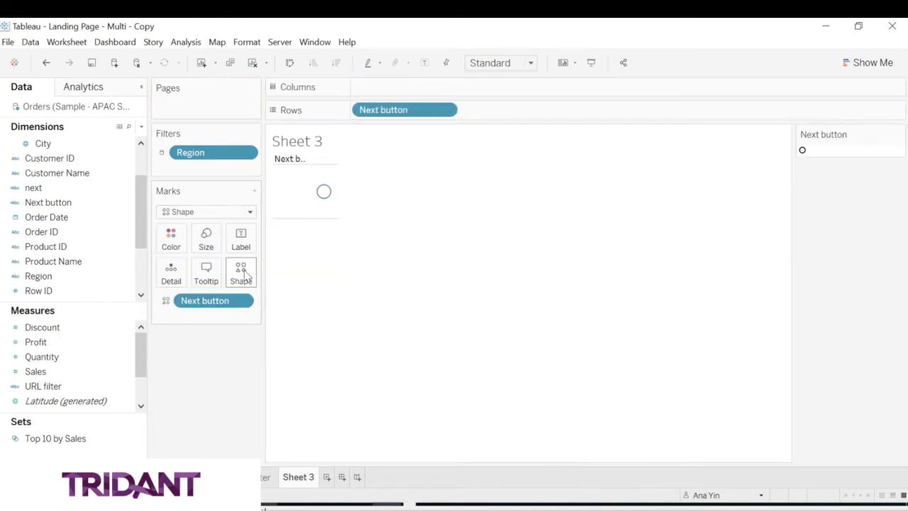
{"action": "left_click", "coordinate": [244, 276]}
{"action": "left_click", "coordinate": [529, 199]}
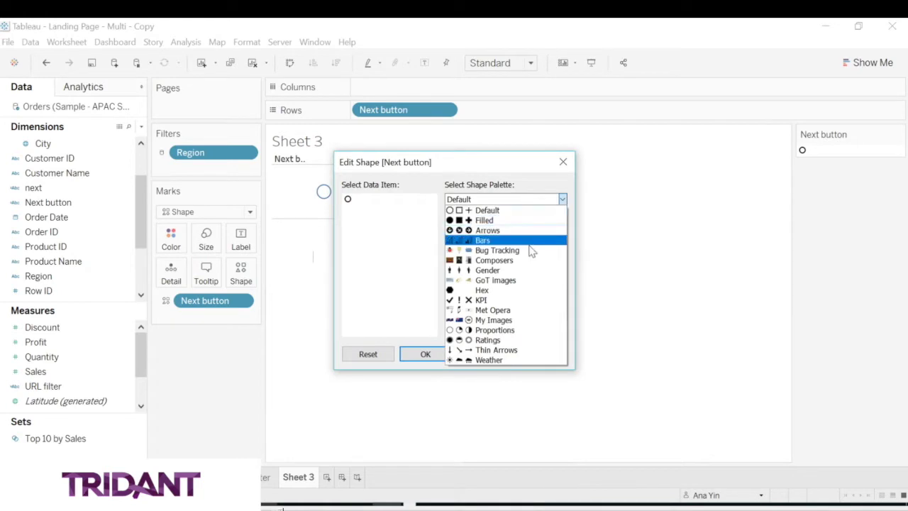
{"action": "left_click", "coordinate": [496, 230]}
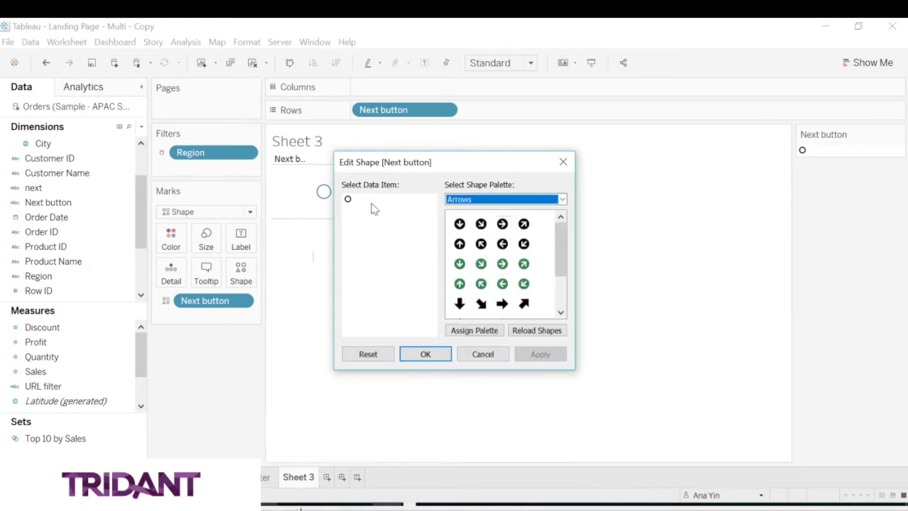
{"action": "left_click", "coordinate": [349, 201]}
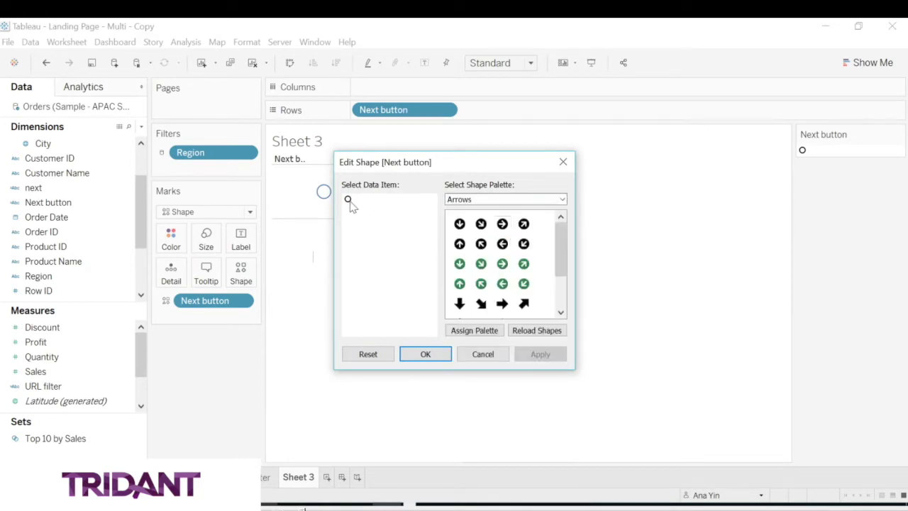
{"action": "left_click", "coordinate": [502, 224]}
{"action": "left_click", "coordinate": [441, 355]}
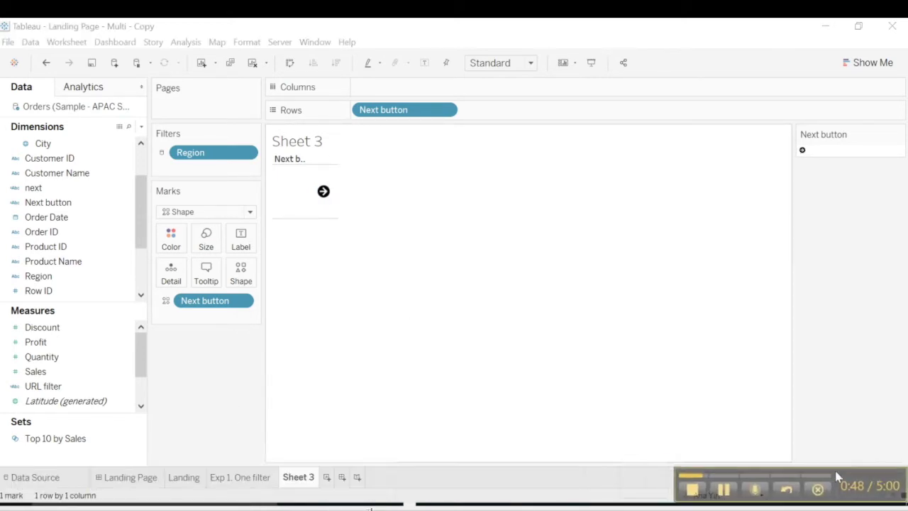
Add Sheet 3 beside the Region filter on the Landing Page, hiding its title and row label
{"action": "left_click", "coordinate": [121, 479]}
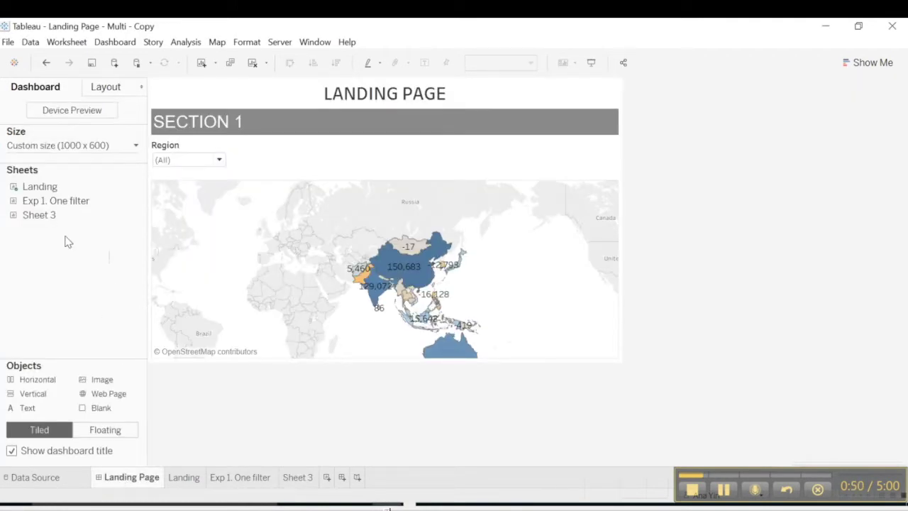
{"action": "left_click_drag", "start_coordinate": [44, 216], "coordinate": [571, 150]}
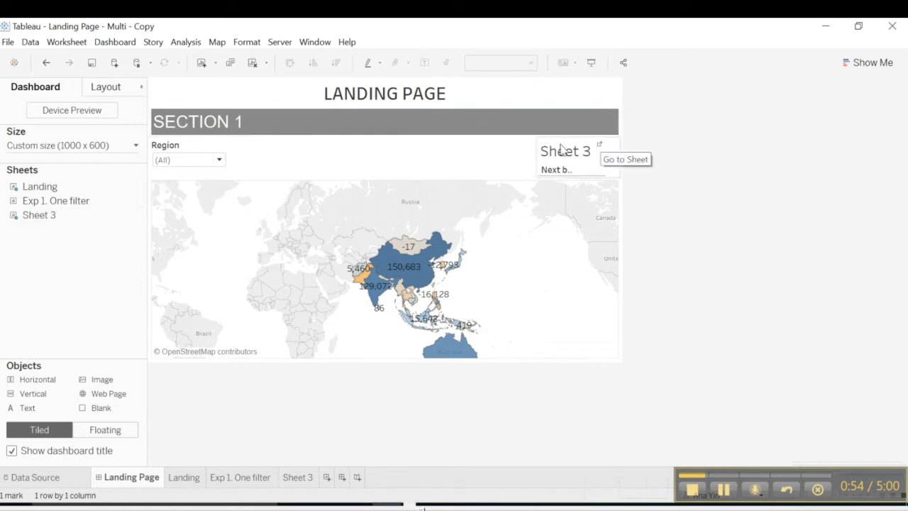
{"action": "right_click", "coordinate": [562, 150]}
{"action": "left_click", "coordinate": [595, 183]}
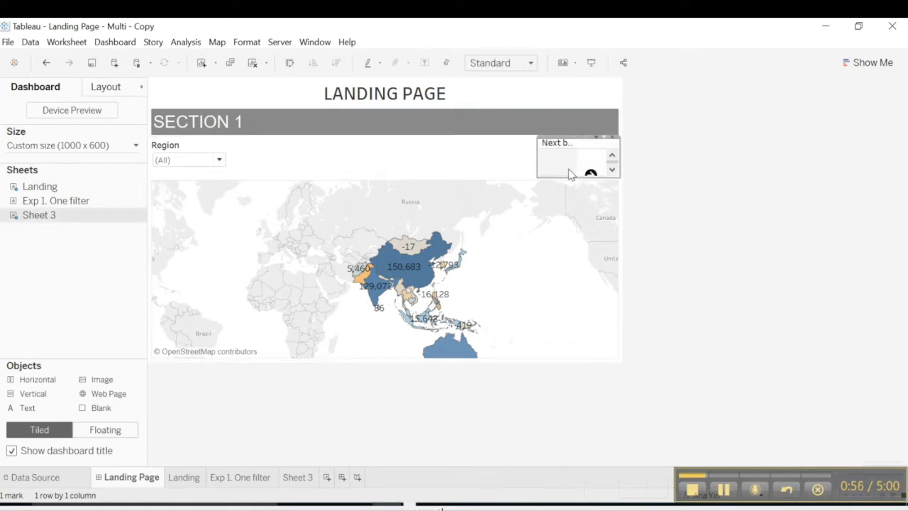
{"action": "right_click", "coordinate": [563, 146]}
{"action": "left_click", "coordinate": [633, 279]}
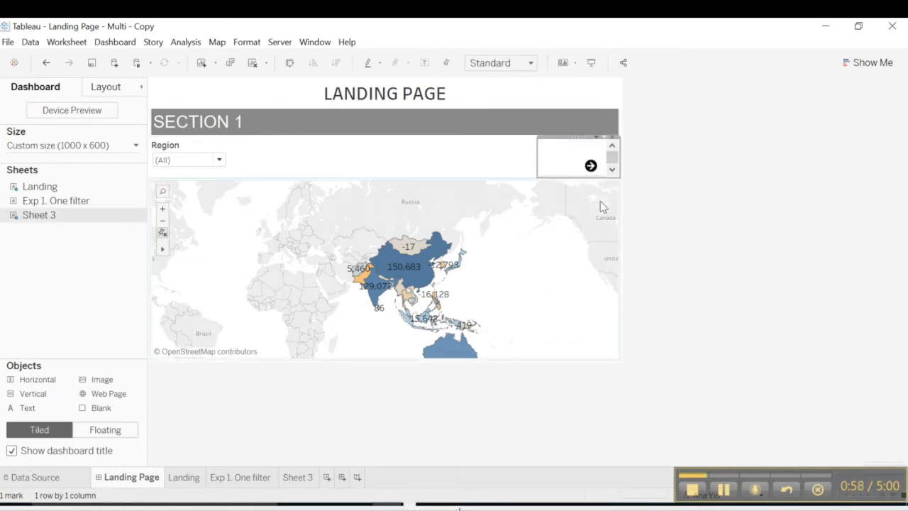
Fit the arrow sheet to Entire View on the dashboard
{"action": "left_click", "coordinate": [597, 139]}
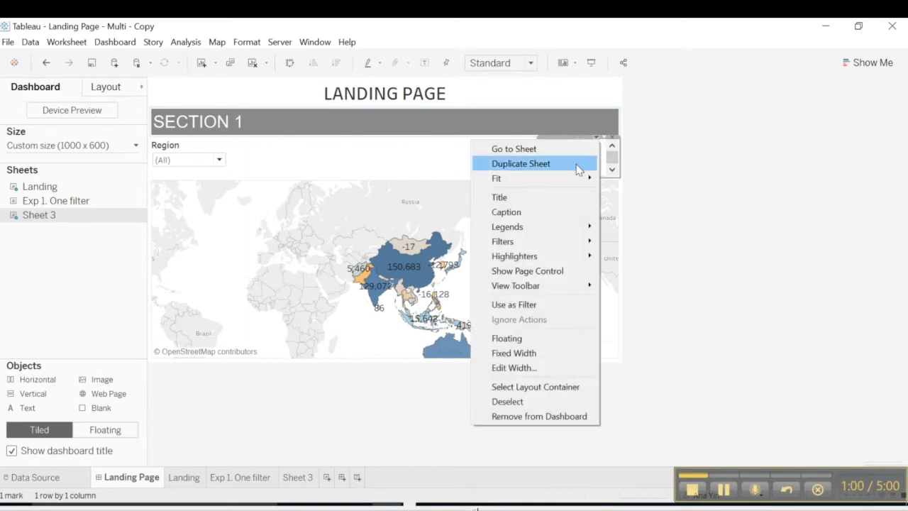
{"action": "mouse_move", "coordinate": [573, 186]}
{"action": "left_click", "coordinate": [636, 224]}
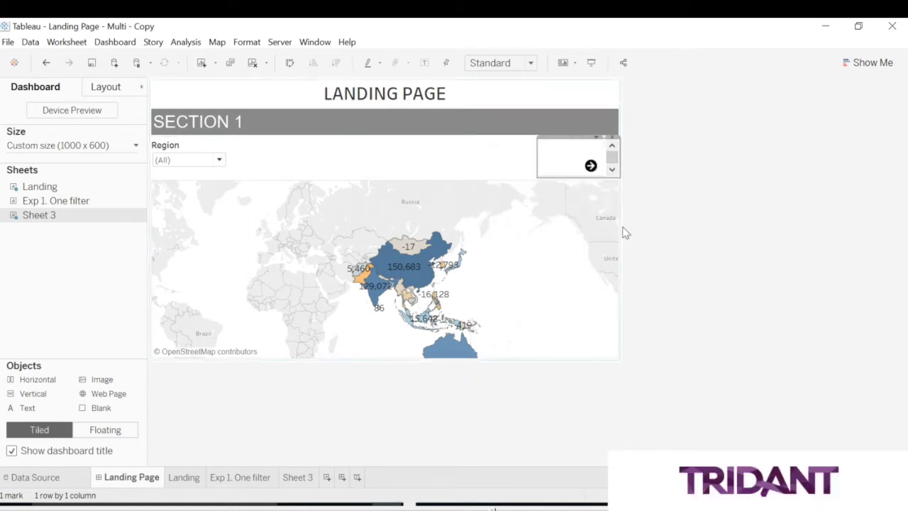
{"action": "right_click", "coordinate": [563, 162]}
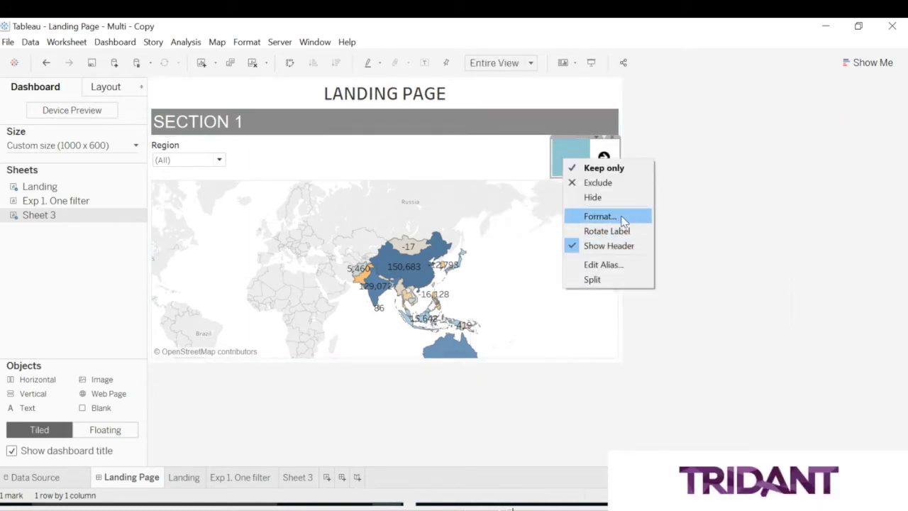
{"action": "left_click", "coordinate": [611, 215]}
Set the Total and Row Divider pane and header borders to None
{"action": "left_click", "coordinate": [67, 112]}
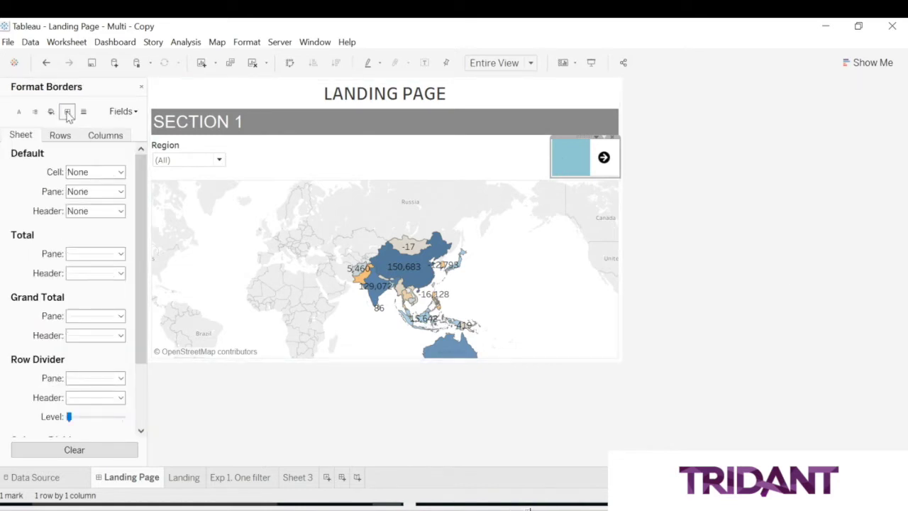
{"action": "left_click", "coordinate": [85, 254]}
{"action": "left_click", "coordinate": [82, 266]}
{"action": "left_click", "coordinate": [88, 273]}
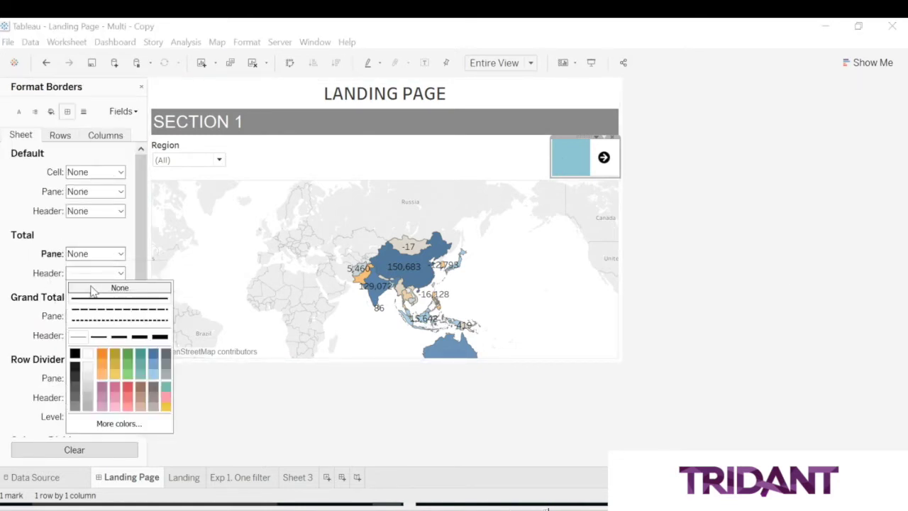
{"action": "left_click", "coordinate": [91, 289]}
{"action": "left_click", "coordinate": [92, 378]}
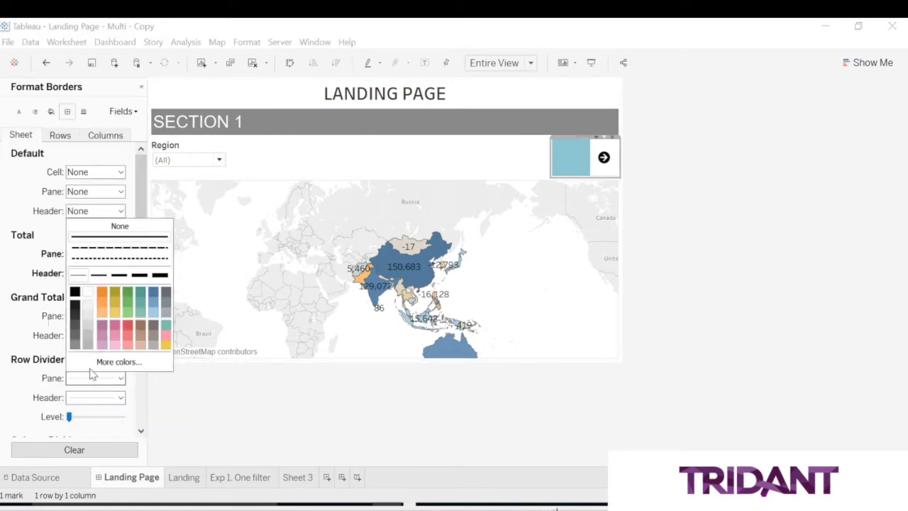
{"action": "left_click", "coordinate": [98, 225]}
{"action": "left_click", "coordinate": [89, 397]}
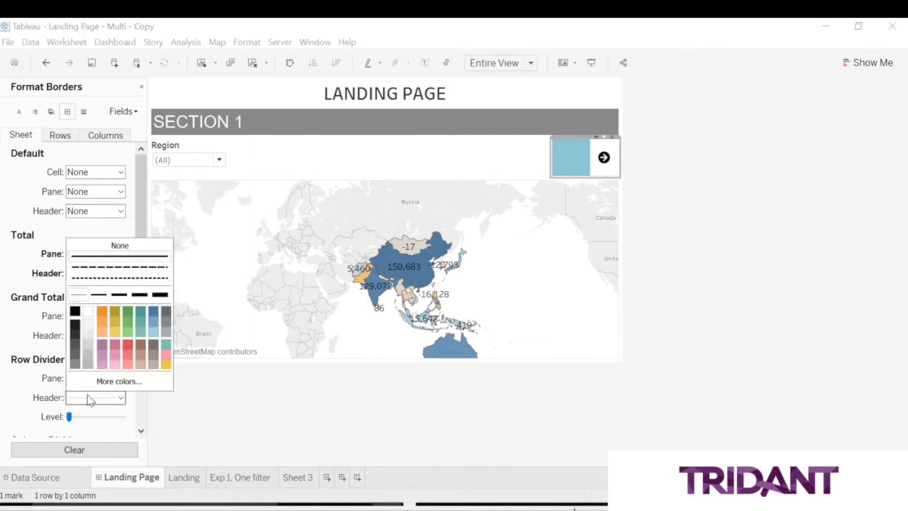
{"action": "left_click", "coordinate": [119, 246]}
Review and clear the remaining border formatting on the light-blue arrow sheet
{"action": "left_click", "coordinate": [845, 227]}
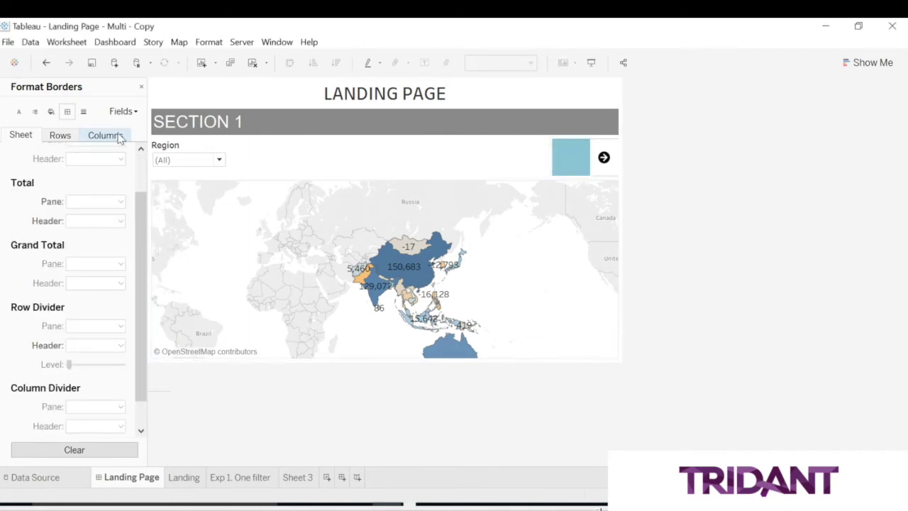
{"action": "right_click", "coordinate": [573, 157]}
{"action": "left_click", "coordinate": [633, 215]}
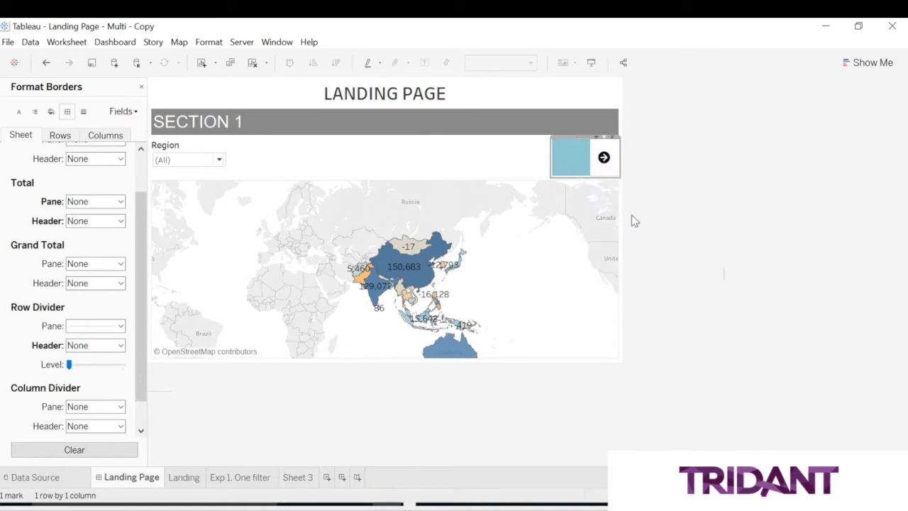
{"action": "left_click", "coordinate": [68, 111]}
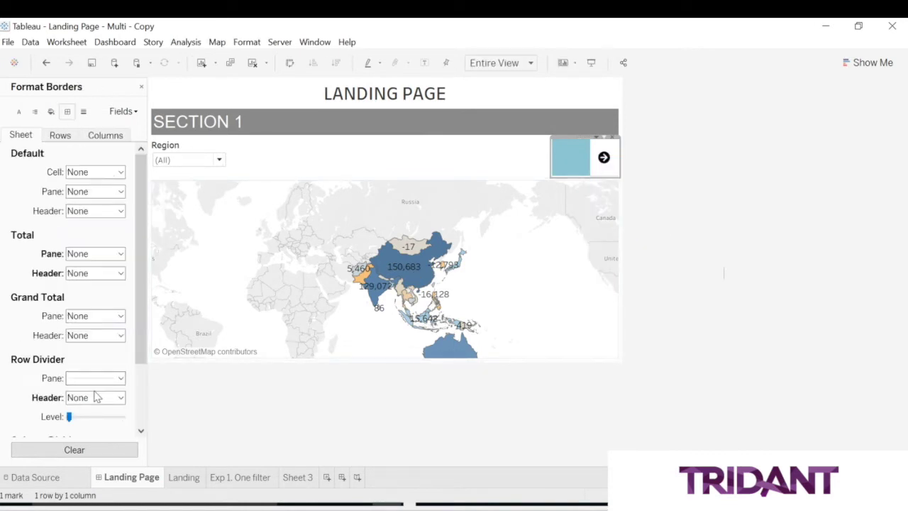
{"action": "left_click", "coordinate": [96, 210]}
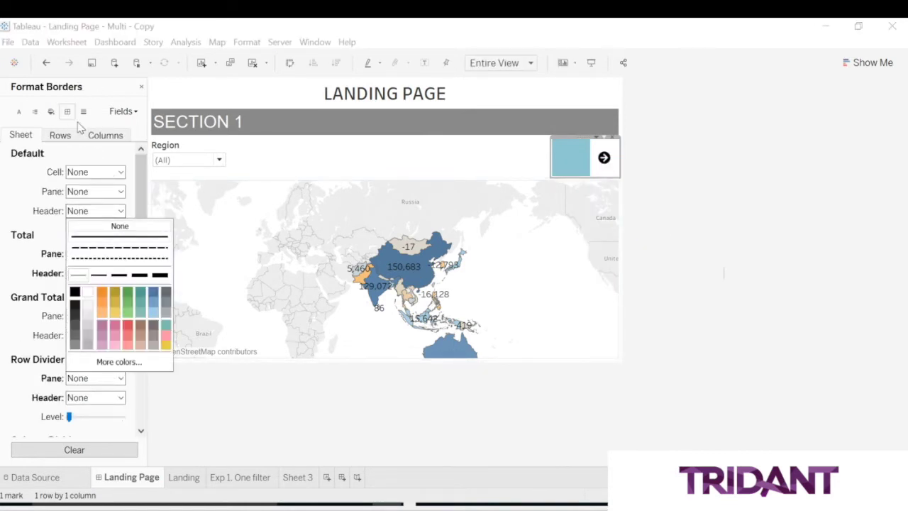
{"action": "left_click", "coordinate": [59, 134]}
{"action": "left_click", "coordinate": [586, 165]}
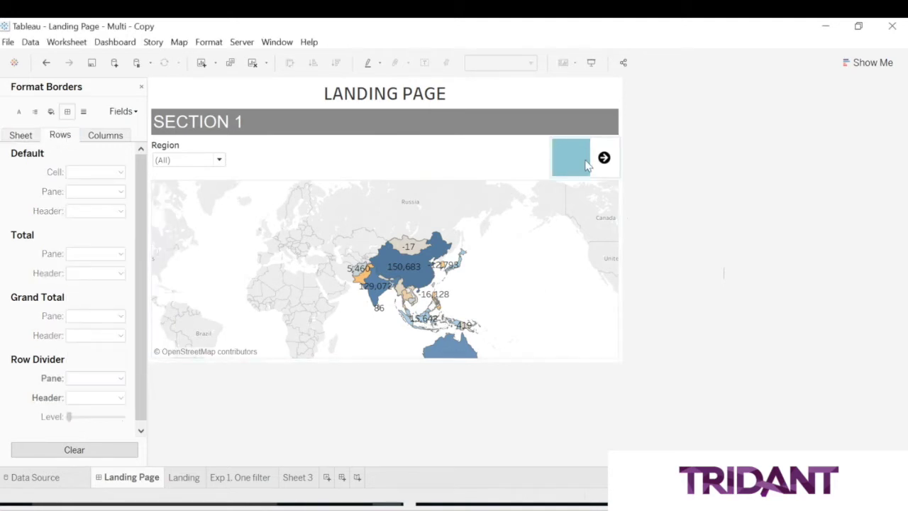
{"action": "left_click", "coordinate": [855, 185]}
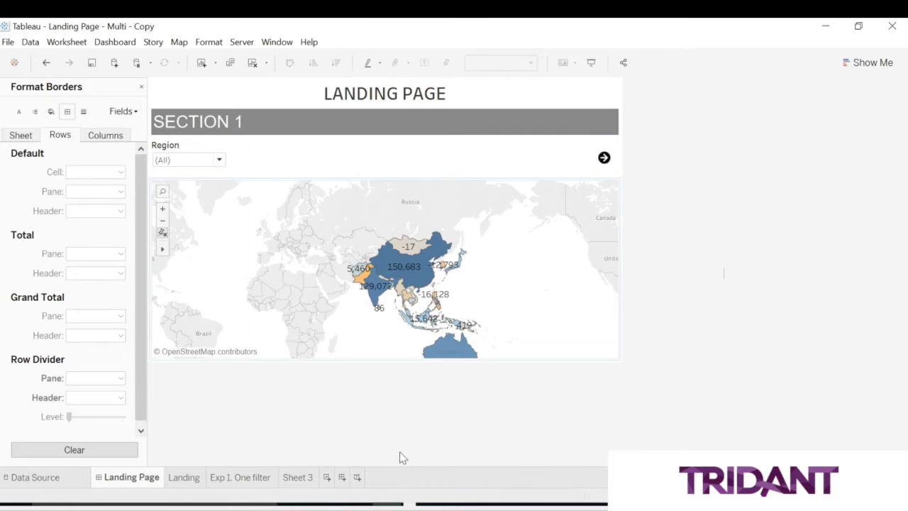
{"action": "left_click", "coordinate": [297, 476]}
Give the arrow mark a size-12 tooltip reading 'Take me to Detail Page'
{"action": "left_click", "coordinate": [214, 276]}
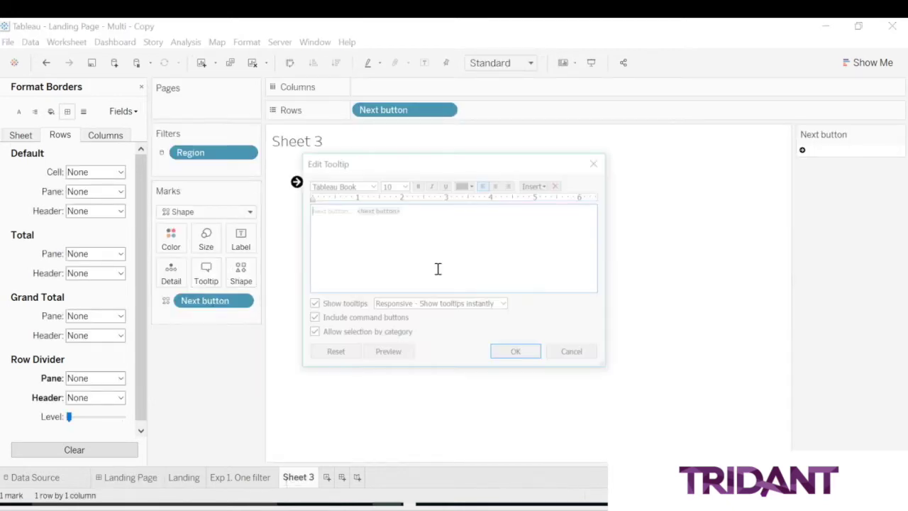
{"action": "type", "text": "Take"}
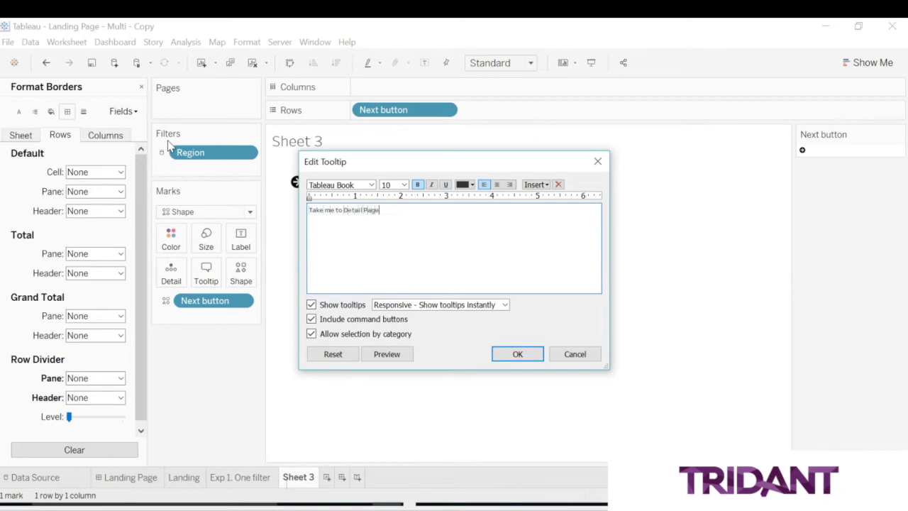
{"action": "type", "text": " me to Detail Page"}
{"action": "key", "text": "ctrl+a"}
{"action": "left_click", "coordinate": [371, 185]}
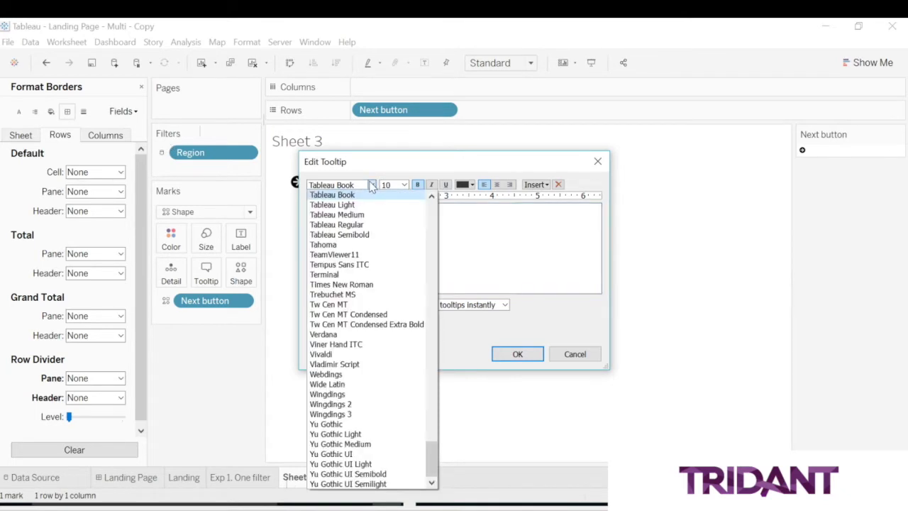
{"action": "left_click", "coordinate": [429, 225]}
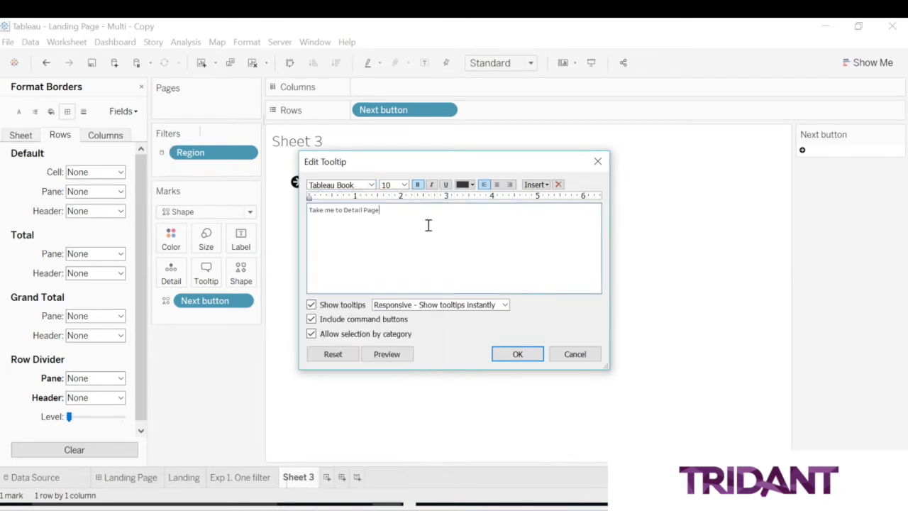
{"action": "key", "text": "ctrl+a"}
{"action": "left_click", "coordinate": [403, 184]}
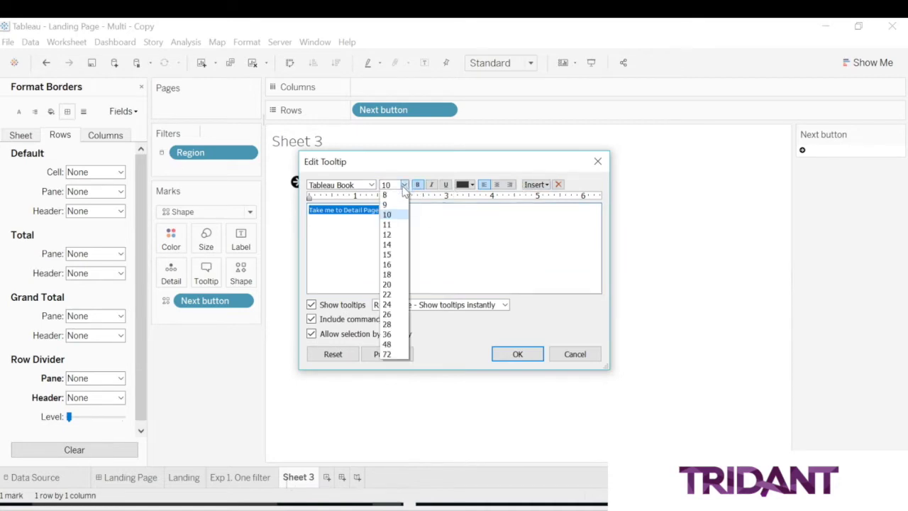
{"action": "left_click", "coordinate": [399, 232]}
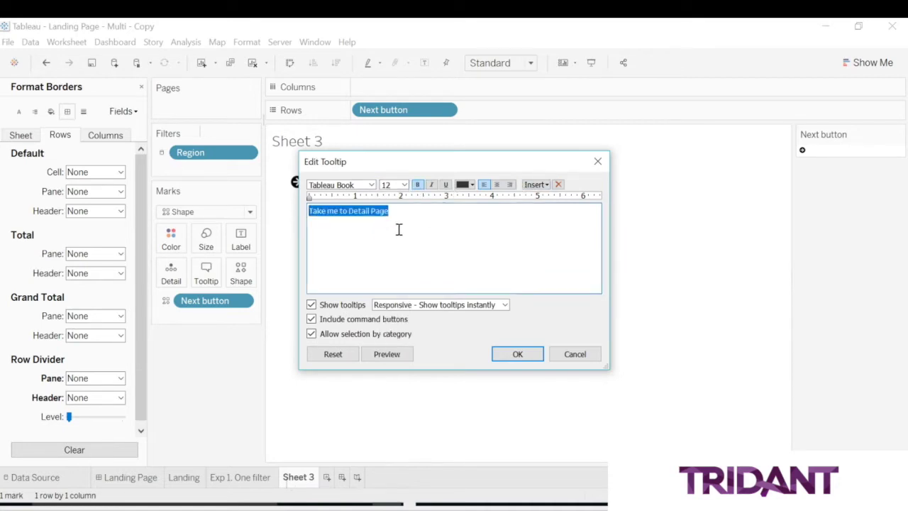
{"action": "left_click", "coordinate": [530, 356]}
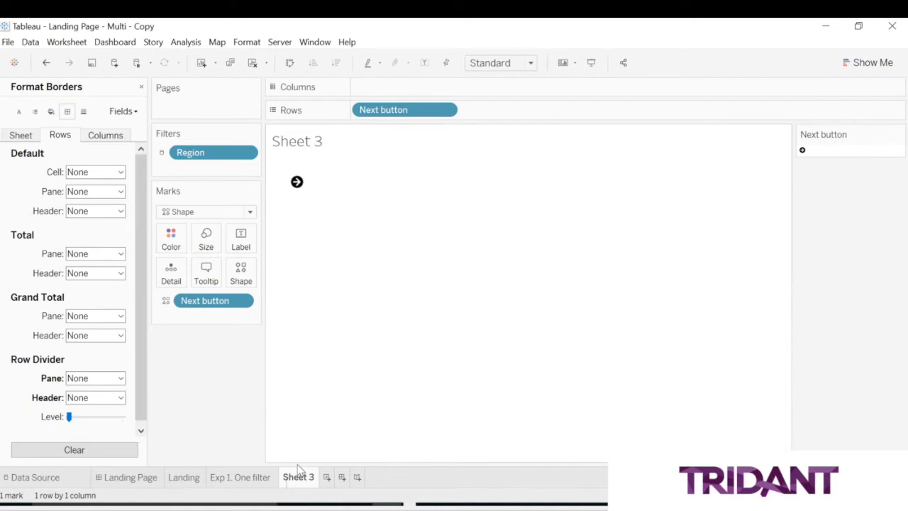
Rename Sheet 3 to 'To Overview'
{"action": "double_click", "coordinate": [297, 481]}
{"action": "type", "text": "To Overview"}
{"action": "key", "text": "Return"}
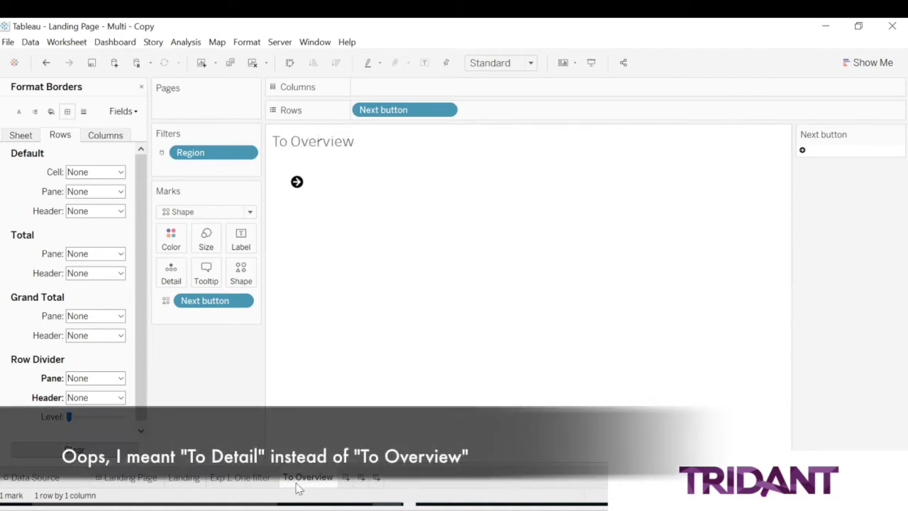
{"action": "left_click", "coordinate": [131, 477]}
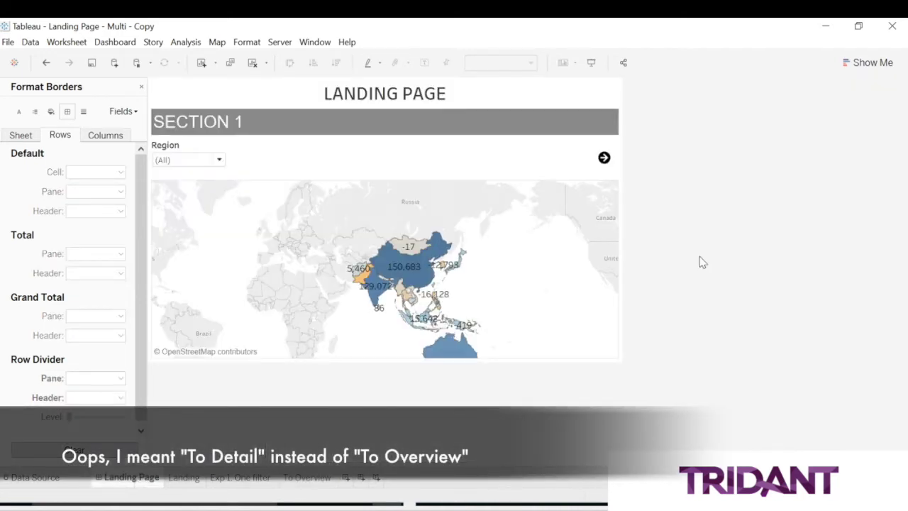
Shift the arrow button slightly left next to the Region filter on the Landing Page
{"action": "left_click", "coordinate": [556, 170]}
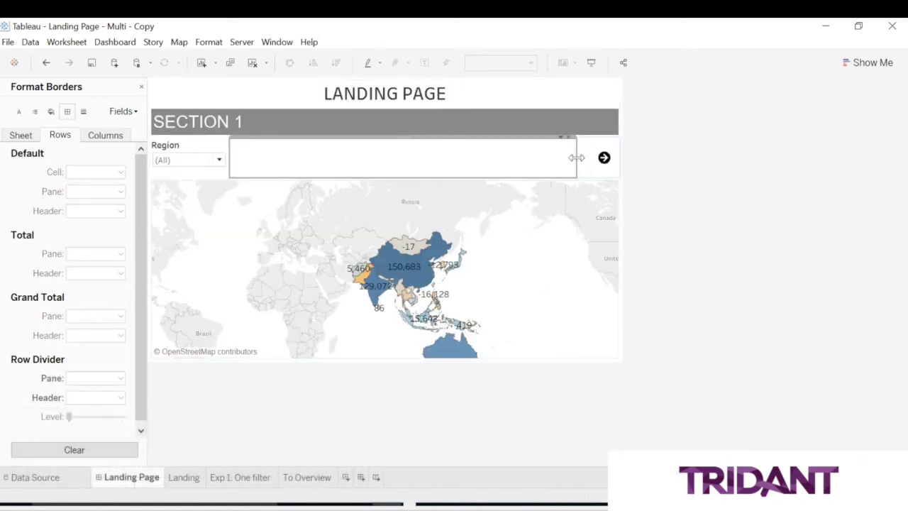
{"action": "left_click_drag", "start_coordinate": [576, 157], "coordinate": [709, 190]}
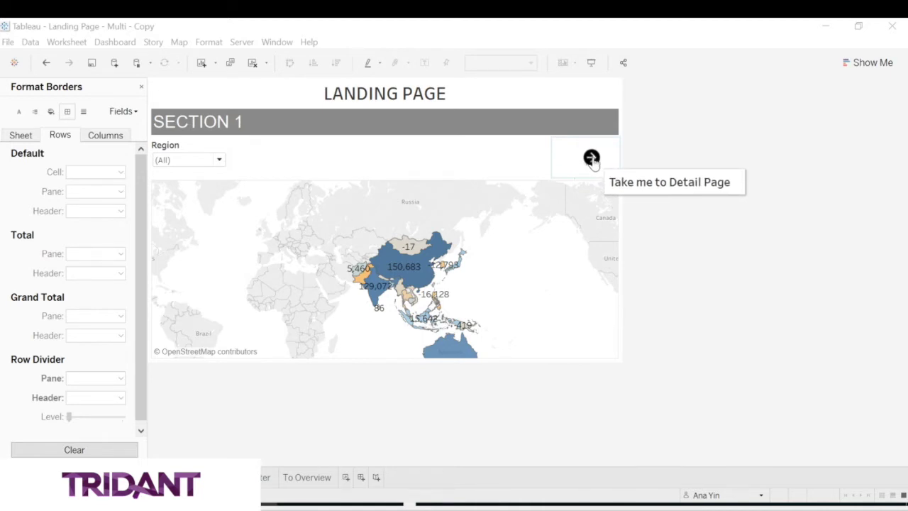
{"action": "left_click", "coordinate": [203, 160]}
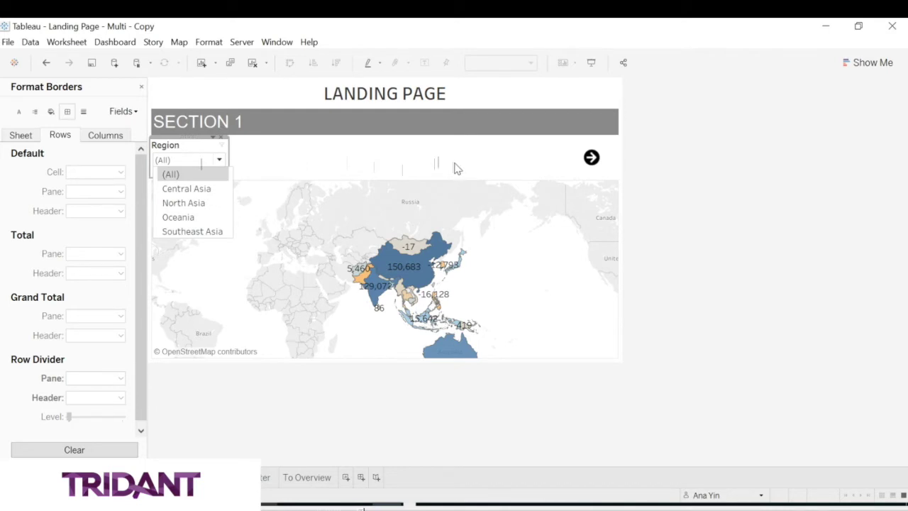
{"action": "left_click", "coordinate": [214, 139]}
{"action": "mouse_move", "coordinate": [199, 167]}
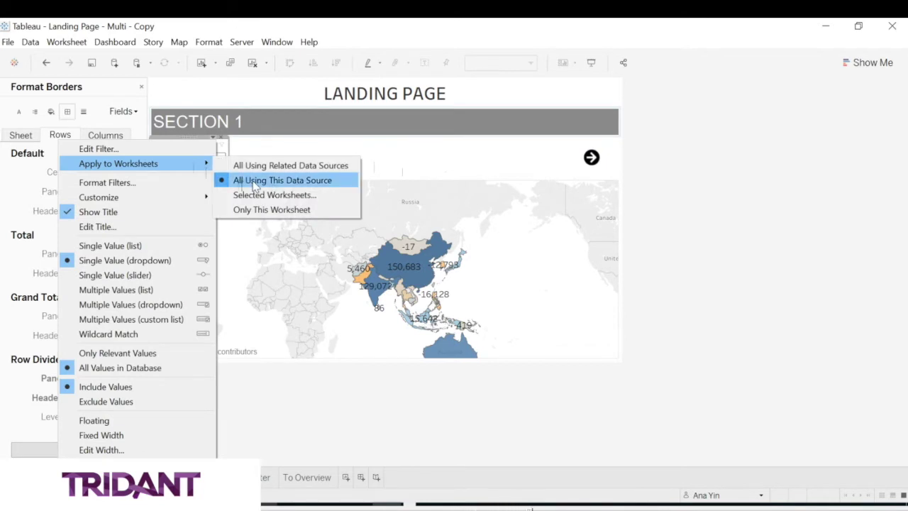
{"action": "left_click", "coordinate": [306, 195]}
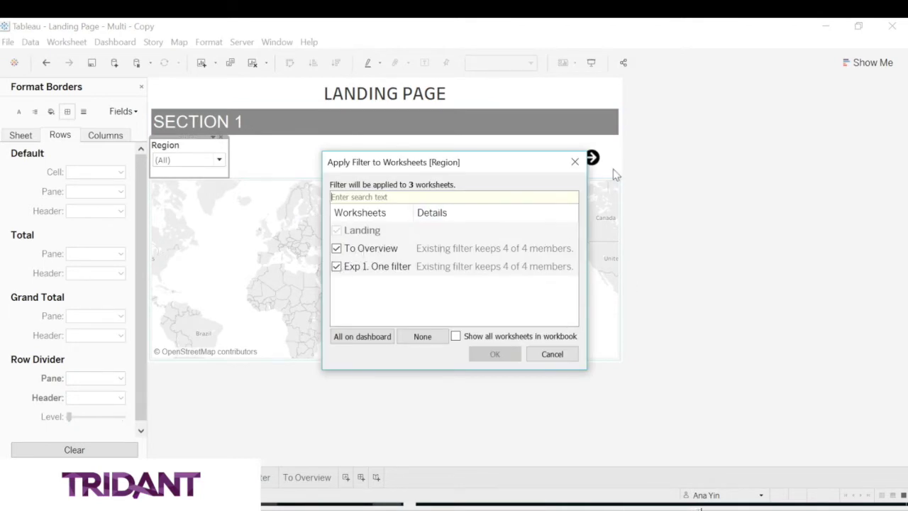
{"action": "left_click", "coordinate": [575, 167]}
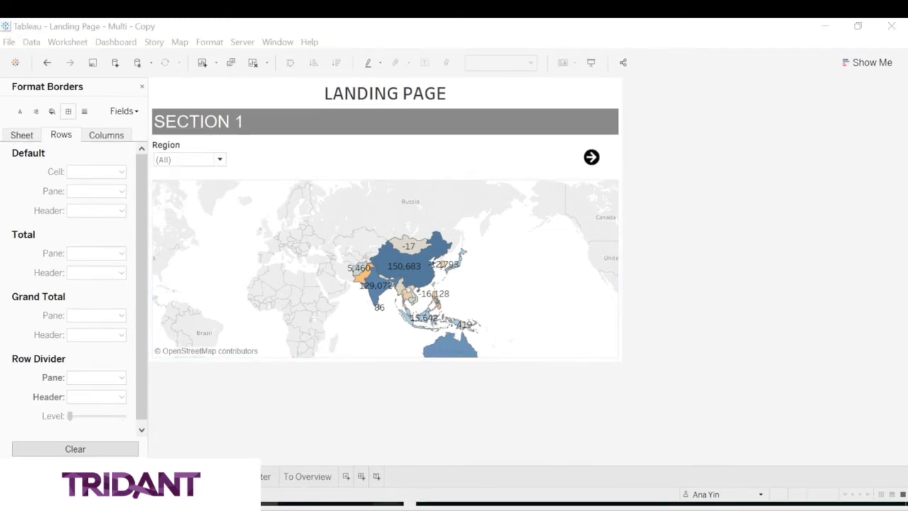
Bring the Detail dashboard forward and test its Region filter with Central Asia, then (All)
{"action": "mouse_move", "coordinate": [388, 500]}
{"action": "left_click", "coordinate": [463, 448]}
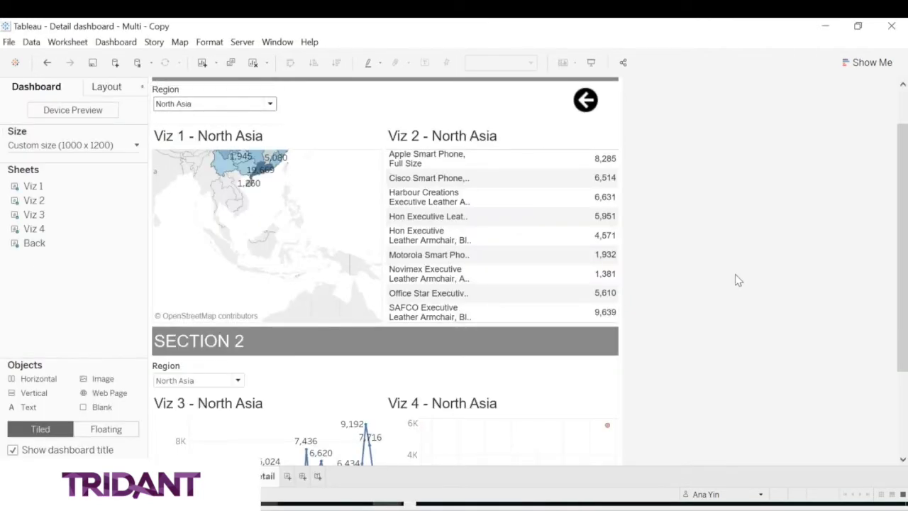
{"action": "scroll", "coordinate": [737, 298], "scroll_direction": "up", "scroll_amount": 1}
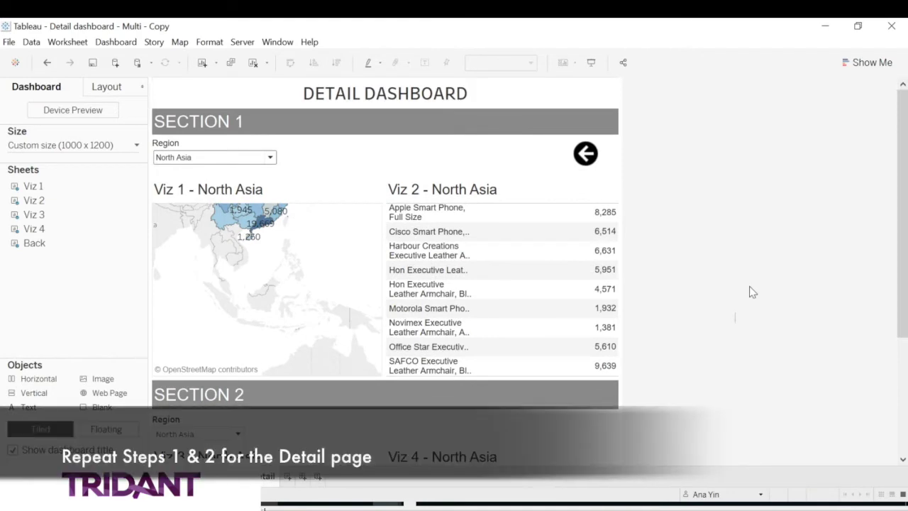
{"action": "mouse_move", "coordinate": [899, 202]}
{"action": "left_mouse_down"}
{"action": "mouse_move", "coordinate": [904, 309]}
{"action": "mouse_move", "coordinate": [904, 193]}
{"action": "left_mouse_up"}
{"action": "left_click", "coordinate": [201, 156]}
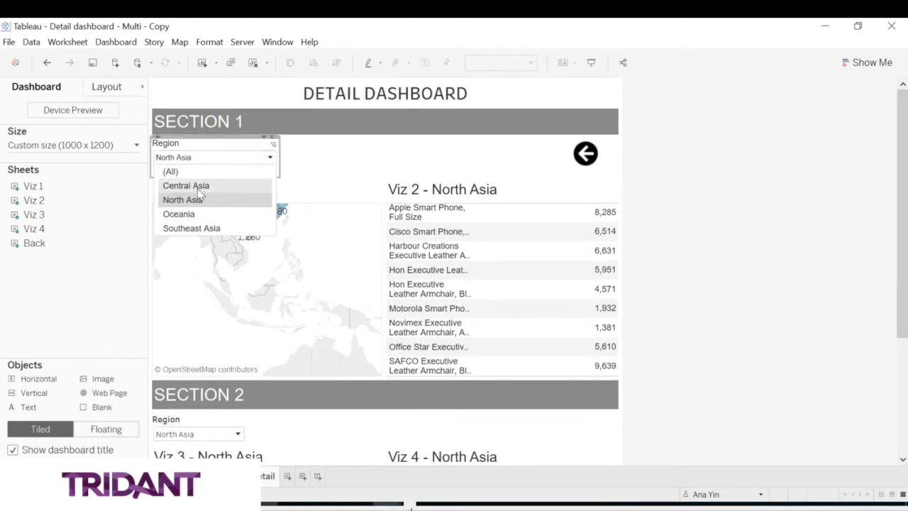
{"action": "left_click", "coordinate": [193, 186]}
{"action": "left_click", "coordinate": [198, 157]}
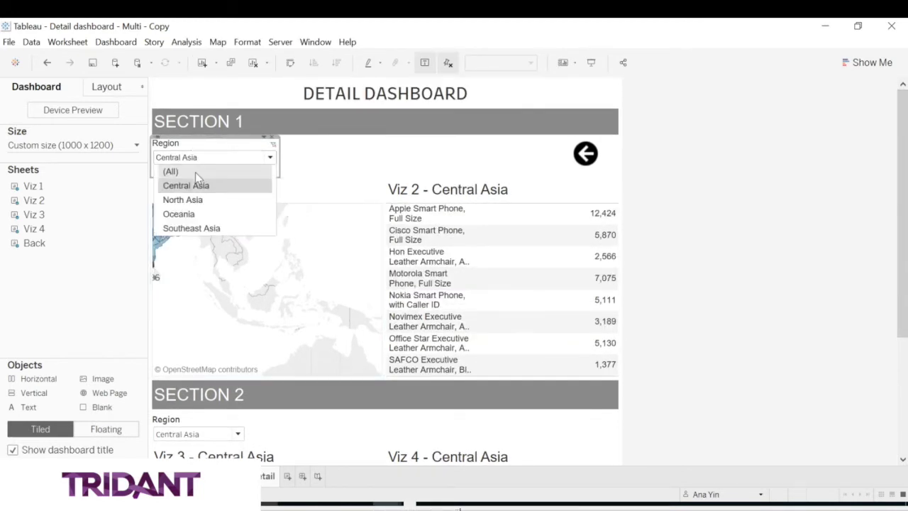
{"action": "left_click", "coordinate": [195, 172]}
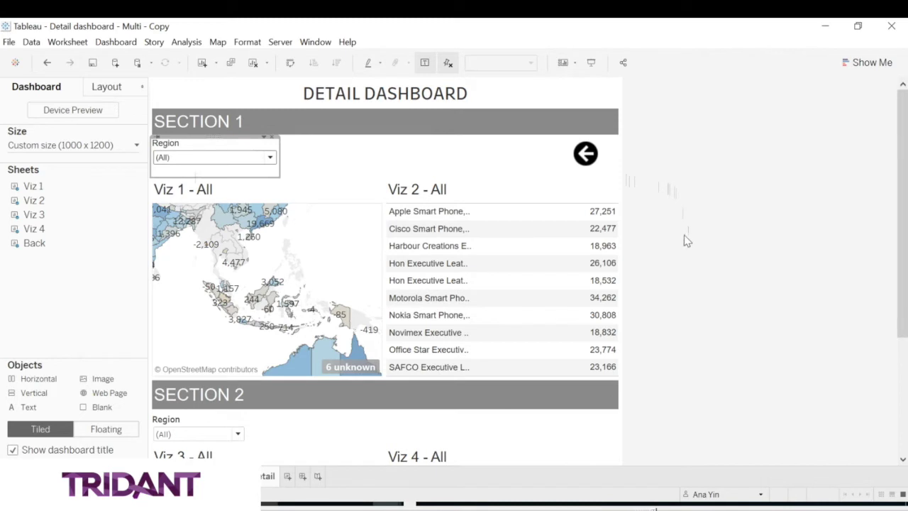
Filter the Detail dashboard to Central Asia again, then reset Region to (All)
{"action": "left_click", "coordinate": [250, 159]}
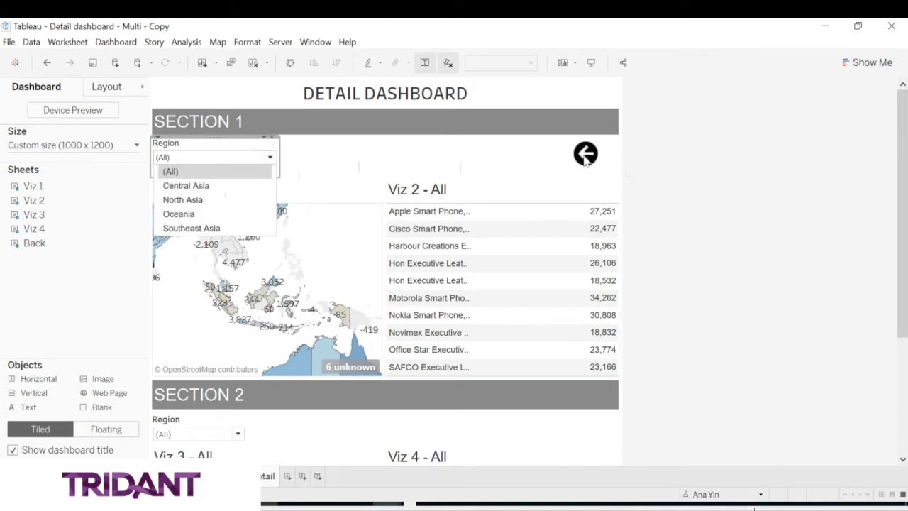
{"action": "left_click", "coordinate": [225, 185]}
{"action": "left_click", "coordinate": [223, 157]}
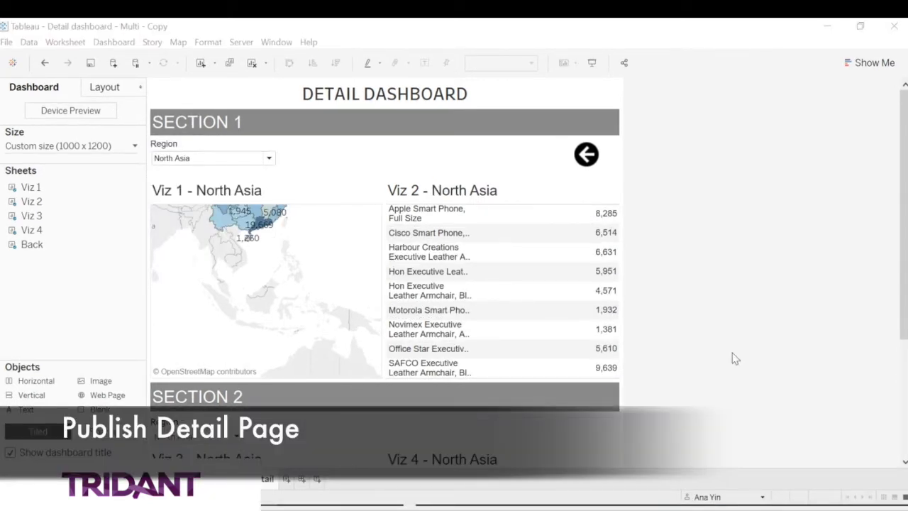
{"action": "left_click", "coordinate": [212, 159]}
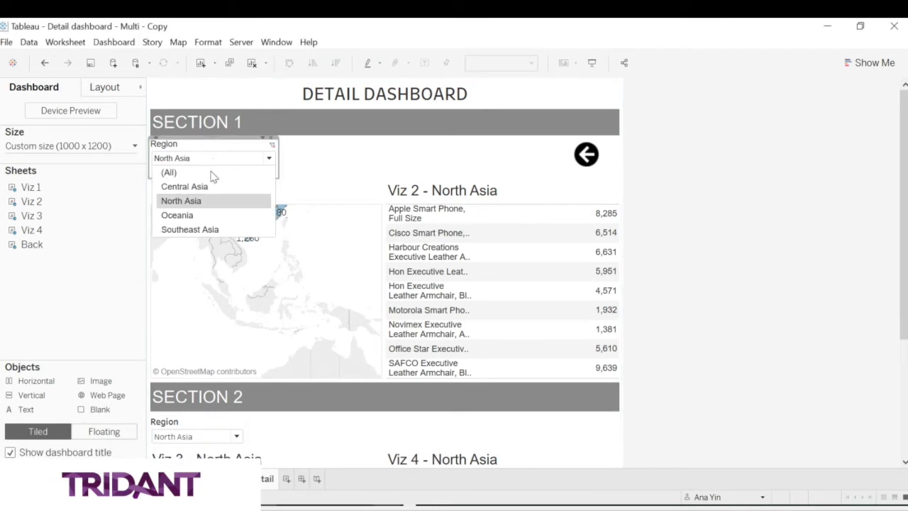
{"action": "left_click", "coordinate": [212, 173]}
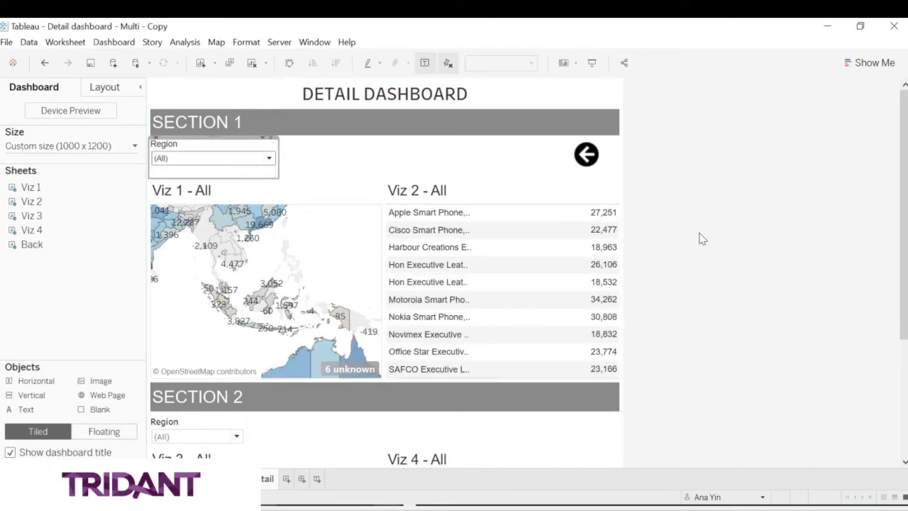
Publish the workbook to the Demo Sandbox project with only the Detail sheet included
{"action": "left_click", "coordinate": [242, 42]}
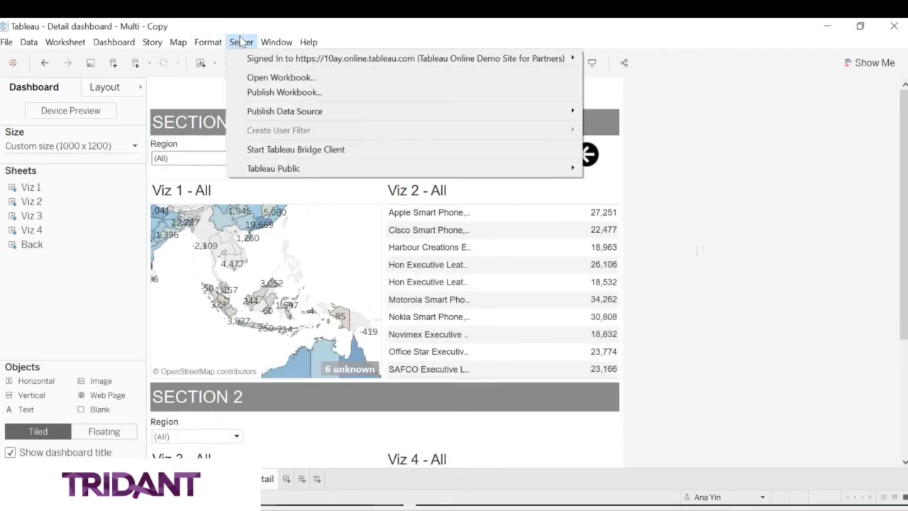
{"action": "left_click", "coordinate": [279, 92]}
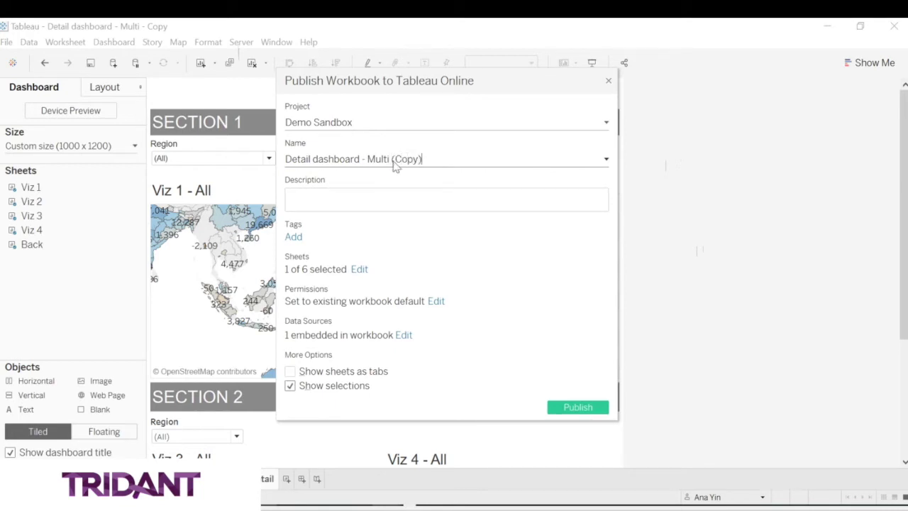
{"action": "left_click", "coordinate": [358, 269]}
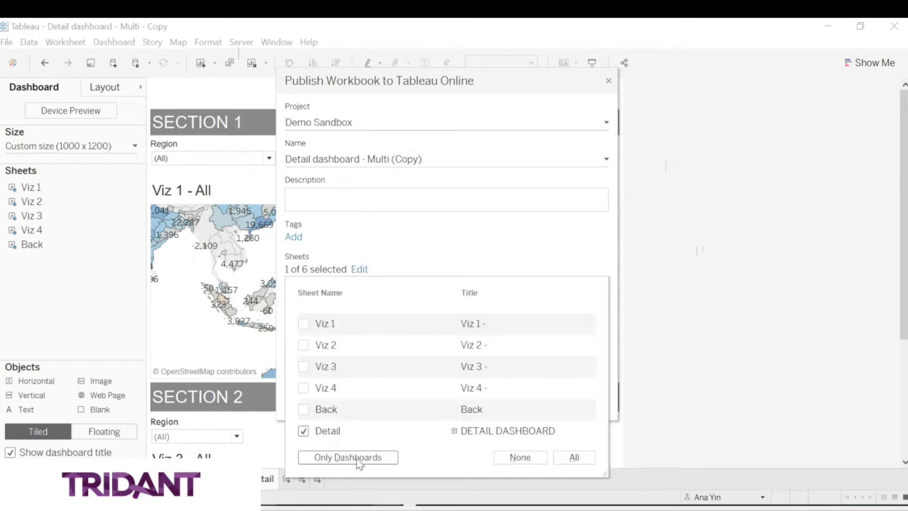
{"action": "left_click", "coordinate": [503, 253]}
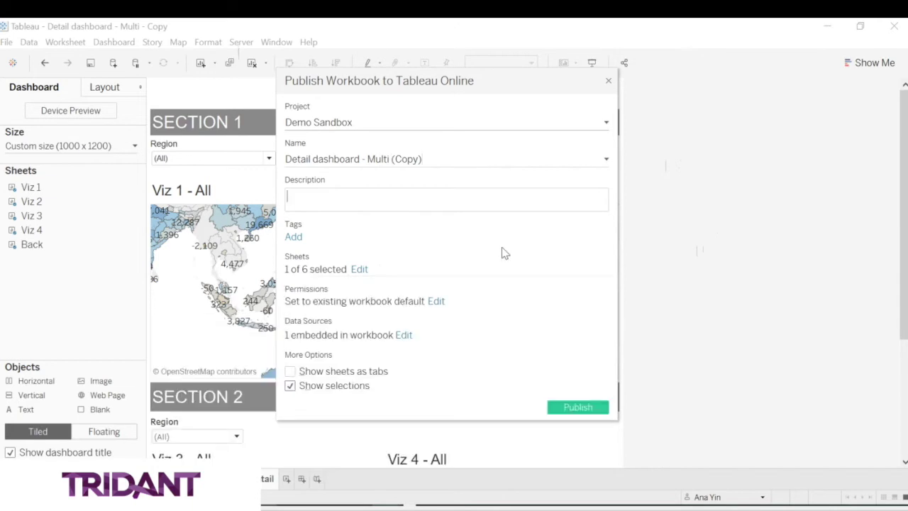
{"action": "left_click", "coordinate": [571, 407]}
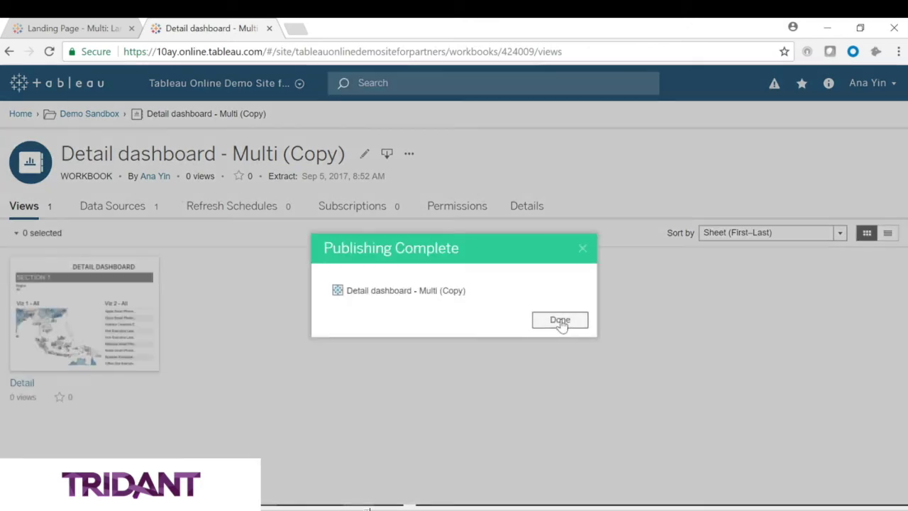
Open the published Detail view, copy its URL, and return to the Landing Page workbook
{"action": "left_click", "coordinate": [559, 321]}
{"action": "left_click", "coordinate": [104, 312]}
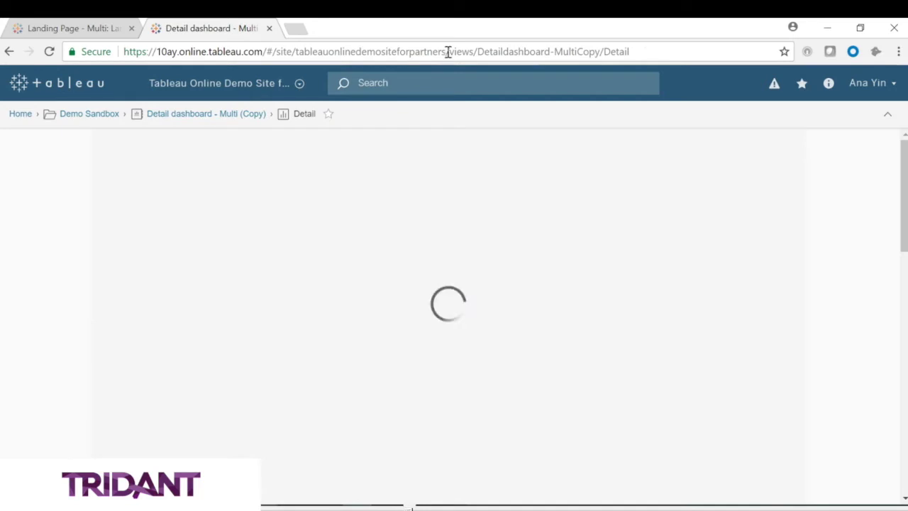
{"action": "left_click", "coordinate": [448, 52]}
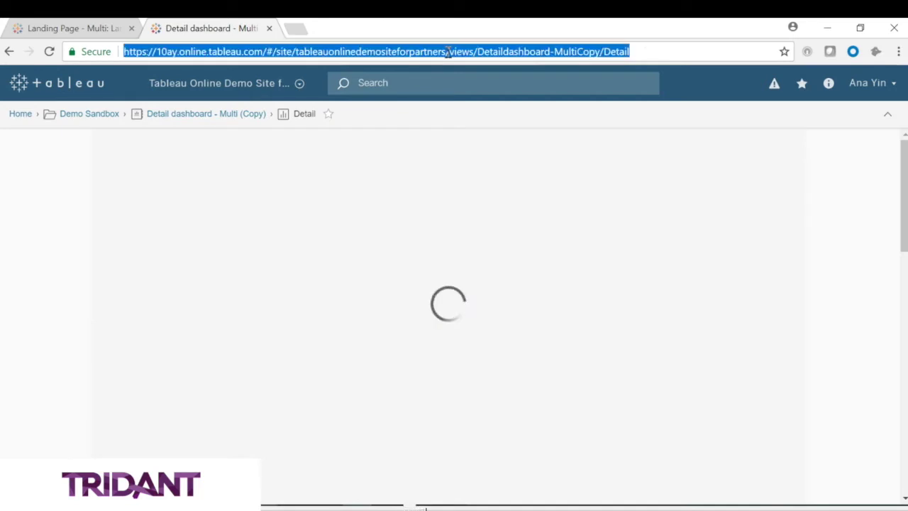
{"action": "left_click", "coordinate": [436, 506]}
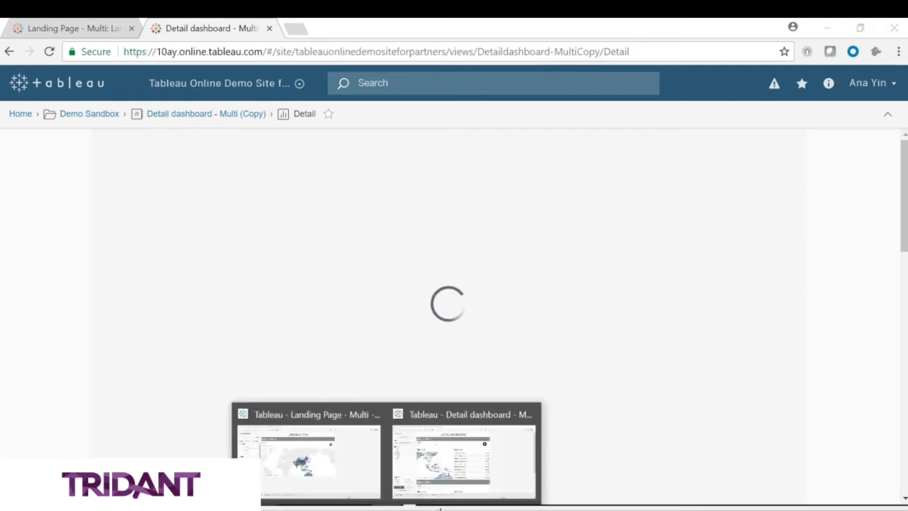
{"action": "left_click", "coordinate": [336, 418]}
Add a URL action, Hyperlink1, on the Landing Page pointing to the pasted Detail view address
{"action": "left_click", "coordinate": [114, 42]}
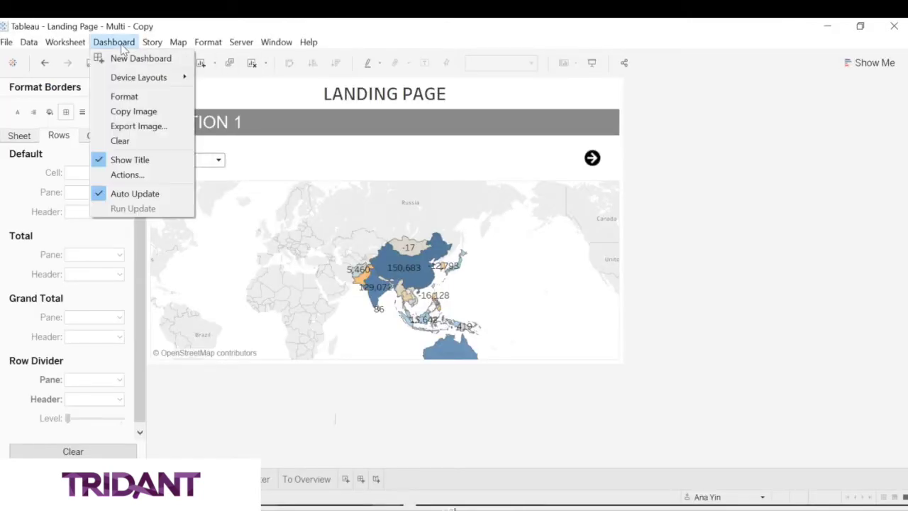
{"action": "left_click", "coordinate": [147, 177]}
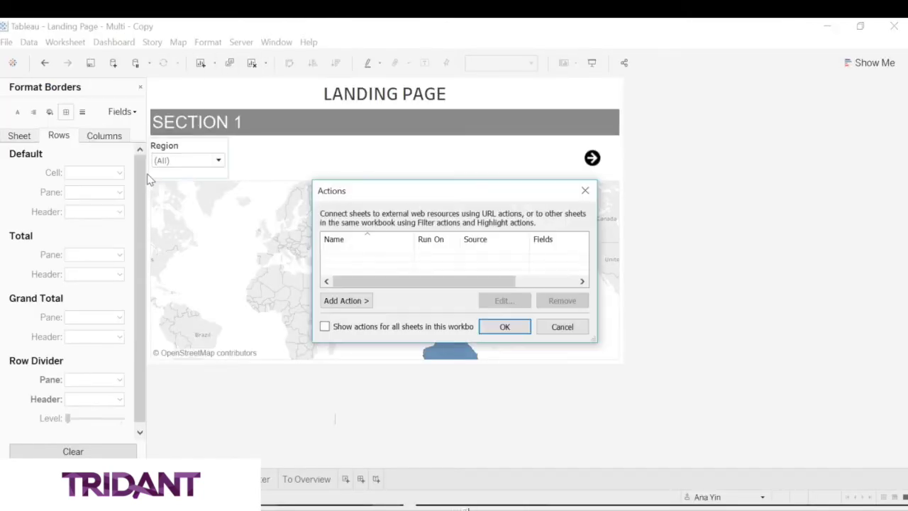
{"action": "left_click", "coordinate": [368, 301]}
{"action": "left_click", "coordinate": [417, 331]}
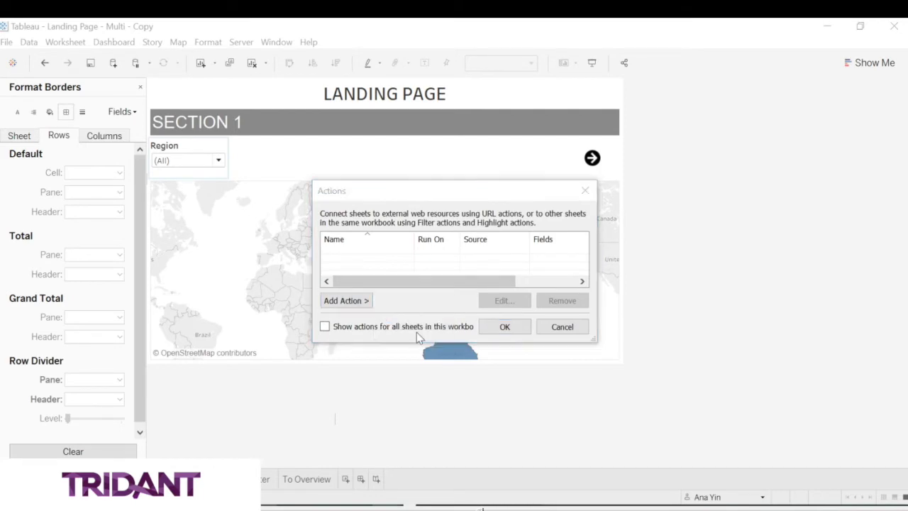
{"action": "left_click", "coordinate": [417, 287]}
{"action": "key", "text": "ctrl+v"}
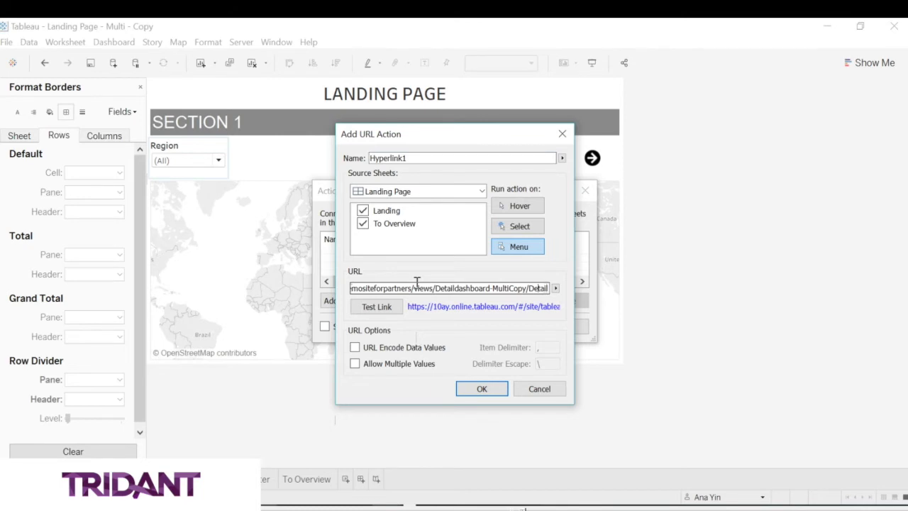
{"action": "key", "text": "Left"}
{"action": "key", "text": "Left"}
{"action": "key", "text": "Left"}
{"action": "key", "text": "Left"}
{"action": "key", "text": "Left"}
{"action": "key", "text": "Left"}
{"action": "key", "text": "Left"}
{"action": "key", "text": "Left"}
{"action": "key", "text": "Left"}
{"action": "key", "text": "Left"}
{"action": "key", "text": "Left"}
{"action": "key", "text": "Left"}
{"action": "key", "text": "Left"}
{"action": "key", "text": "Left"}
{"action": "key", "text": "Left"}
{"action": "key", "text": "Left"}
{"action": "key", "text": "Left"}
{"action": "key", "text": "Left"}
{"action": "key", "text": "Left"}
{"action": "key", "text": "Left"}
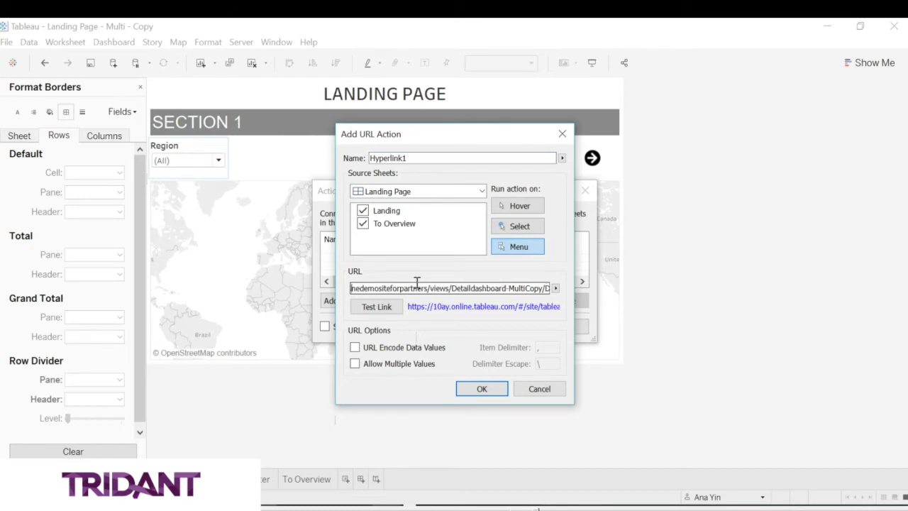
{"action": "key", "text": "Left"}
{"action": "key", "text": "Left"}
{"action": "key", "text": "Left"}
{"action": "key", "text": "Left"}
{"action": "key", "text": "Left"}
{"action": "key", "text": "Left"}
{"action": "key", "text": "Left"}
{"action": "key", "text": "Left"}
{"action": "key", "text": "Left"}
{"action": "key", "text": "Left"}
{"action": "key", "text": "Left"}
{"action": "key", "text": "Left"}
{"action": "key", "text": "Left"}
{"action": "key", "text": "Left"}
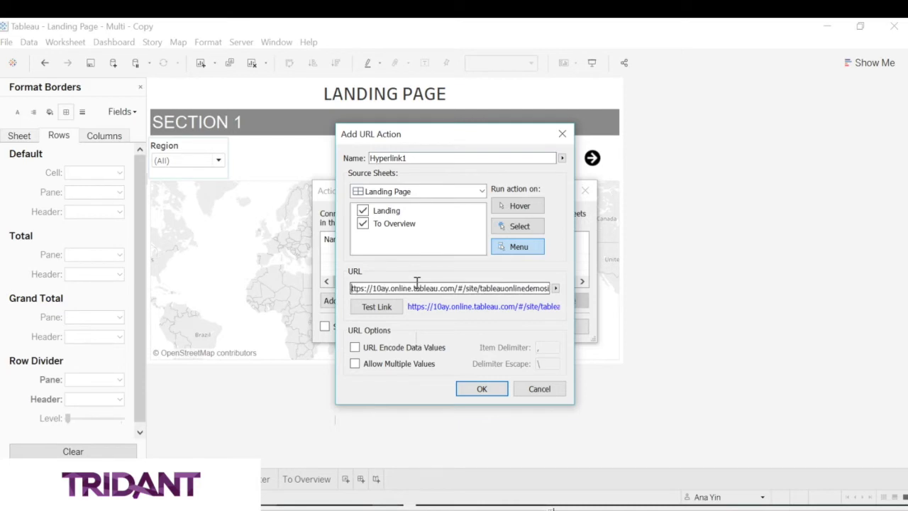
{"action": "left_click", "coordinate": [485, 391]}
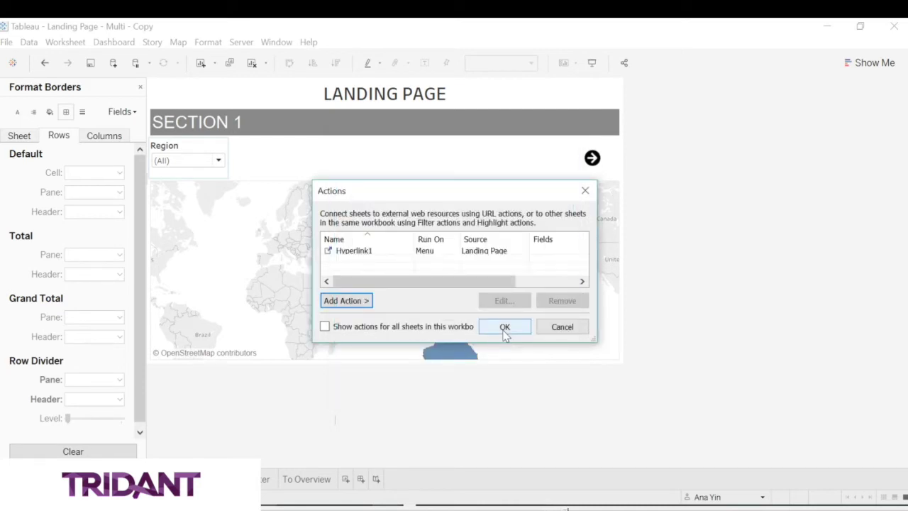
{"action": "left_click", "coordinate": [504, 329]}
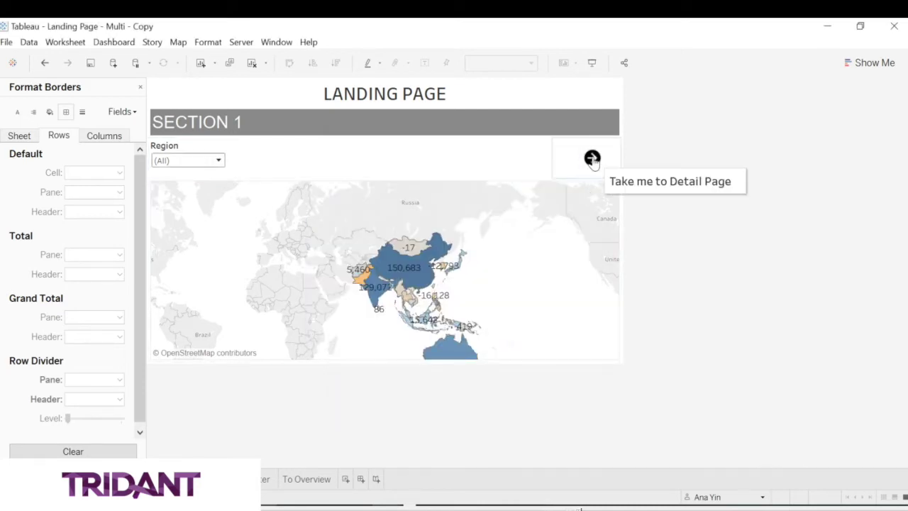
{"action": "left_click", "coordinate": [592, 159]}
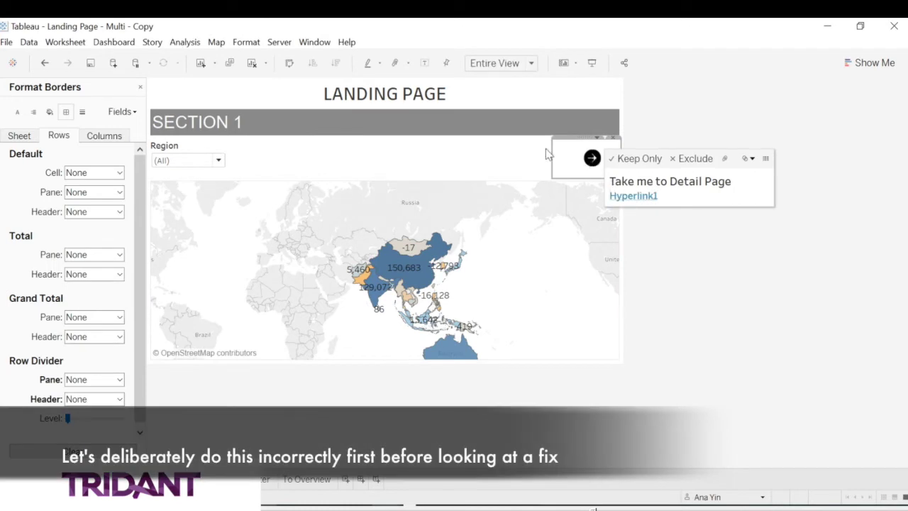
Switch Hyperlink1 to run on Select, then use the arrow to open the Detail view
{"action": "left_click", "coordinate": [703, 314]}
{"action": "left_click", "coordinate": [118, 43]}
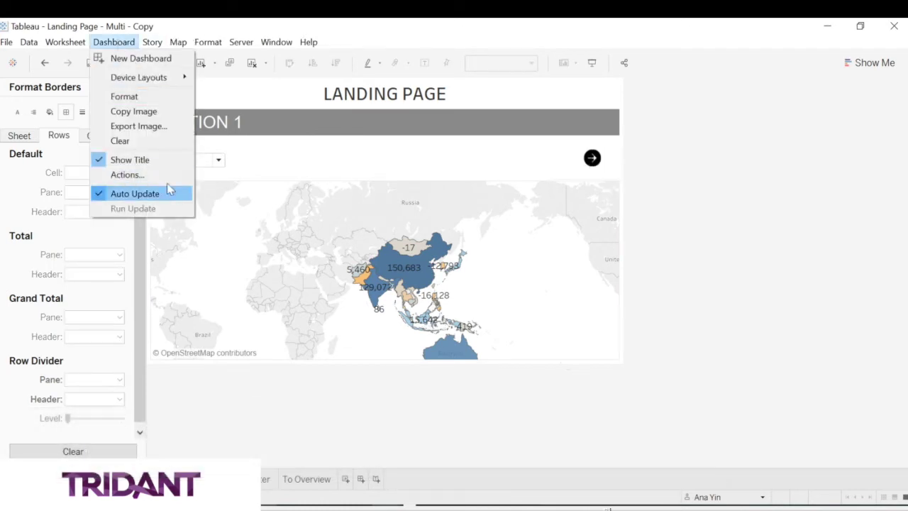
{"action": "left_click", "coordinate": [162, 175]}
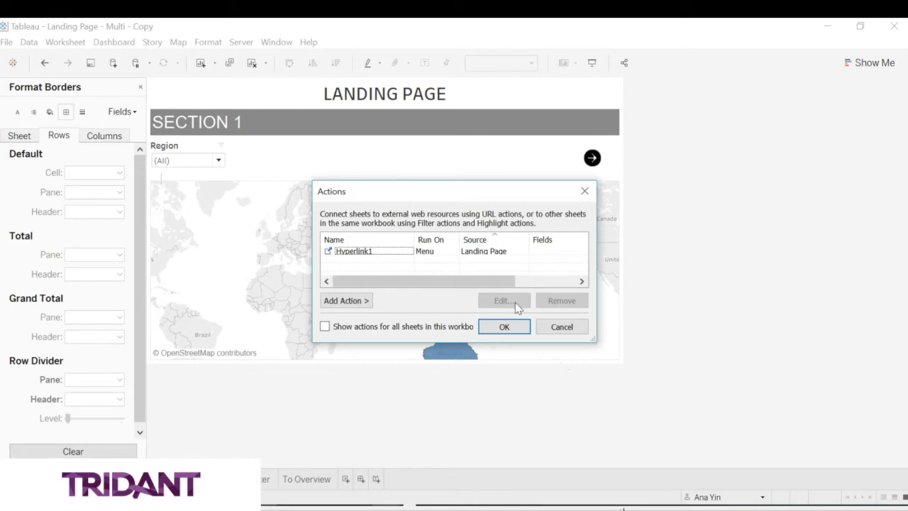
{"action": "left_click", "coordinate": [487, 255]}
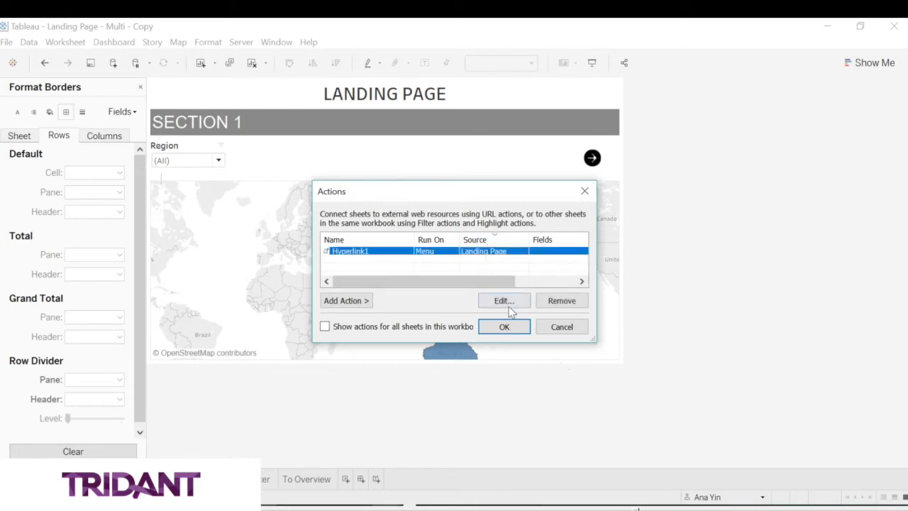
{"action": "left_click", "coordinate": [507, 302]}
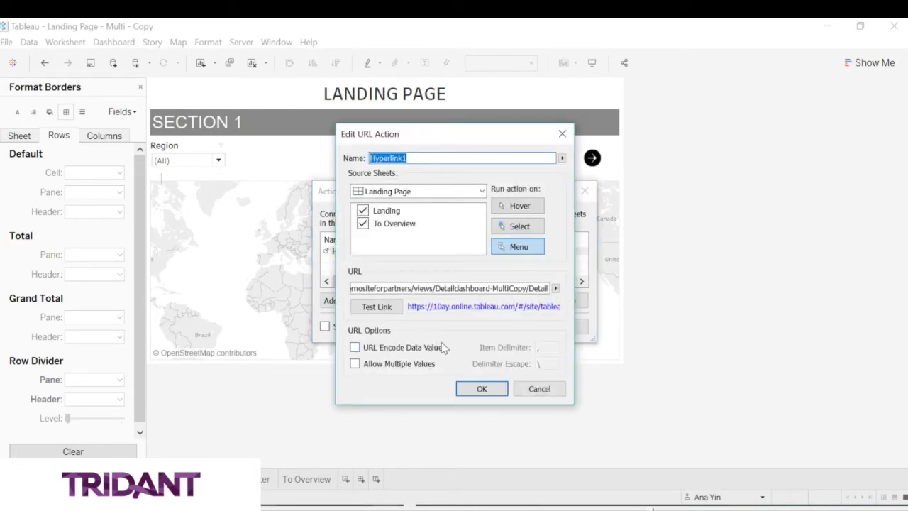
{"action": "left_click", "coordinate": [518, 226]}
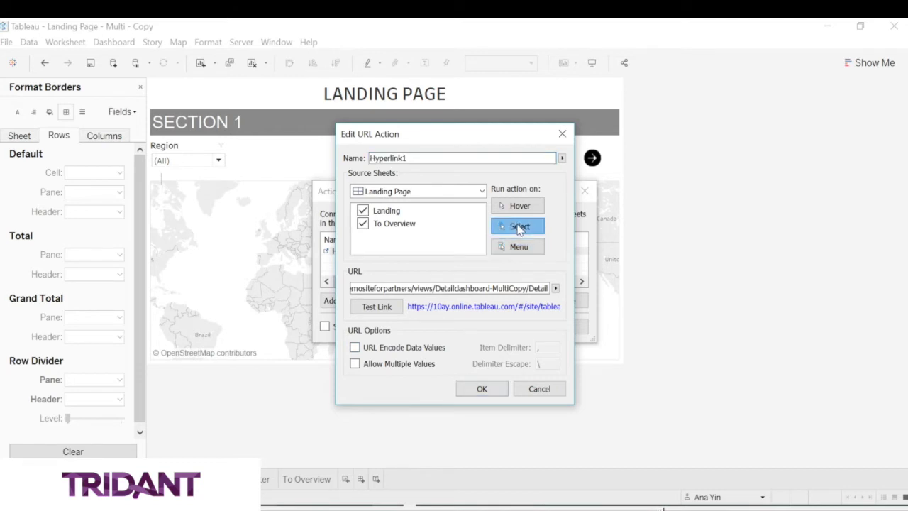
{"action": "left_click", "coordinate": [483, 390]}
{"action": "left_click", "coordinate": [506, 329]}
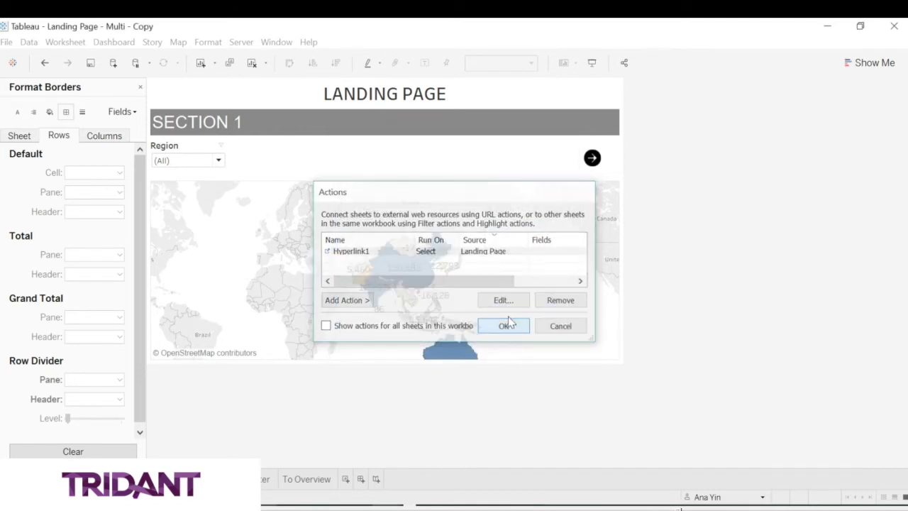
{"action": "left_click", "coordinate": [592, 159]}
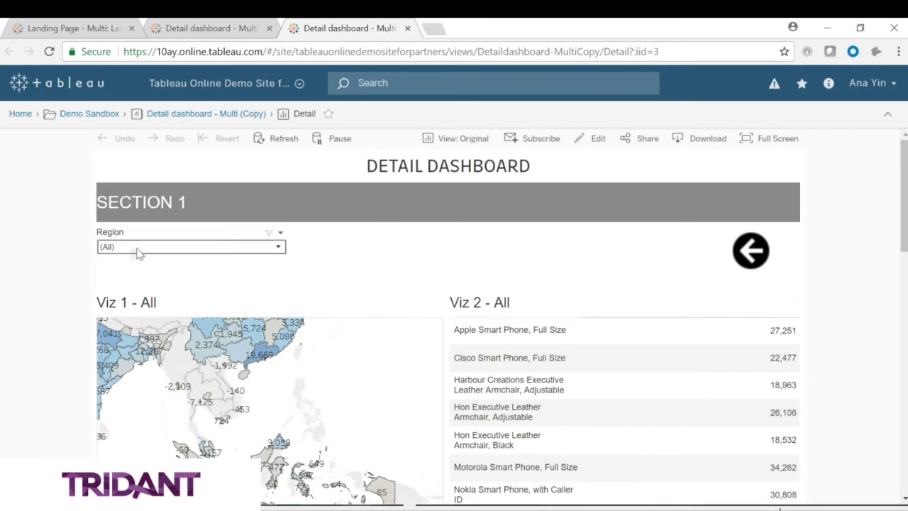
Check the online Detail dashboard's Region choices, then return to Tableau Desktop
{"action": "left_click", "coordinate": [137, 251]}
{"action": "key", "text": "alt+Tab"}
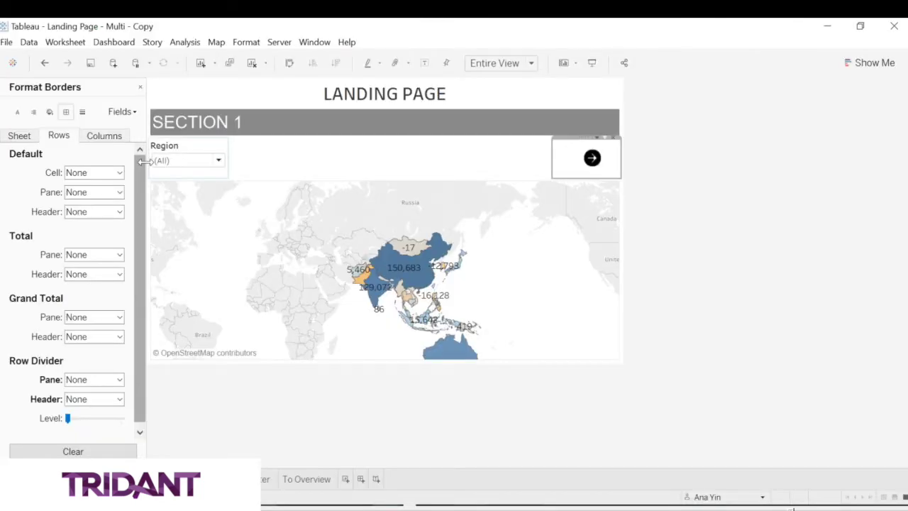
Filter the Landing Page Region to Central Asia and follow the arrow to the Detail page
{"action": "left_click", "coordinate": [192, 160]}
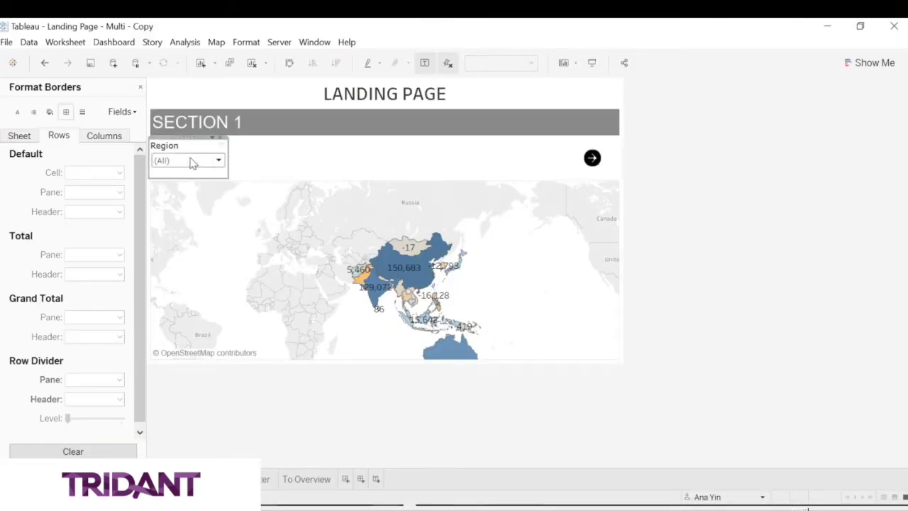
{"action": "left_click", "coordinate": [197, 190]}
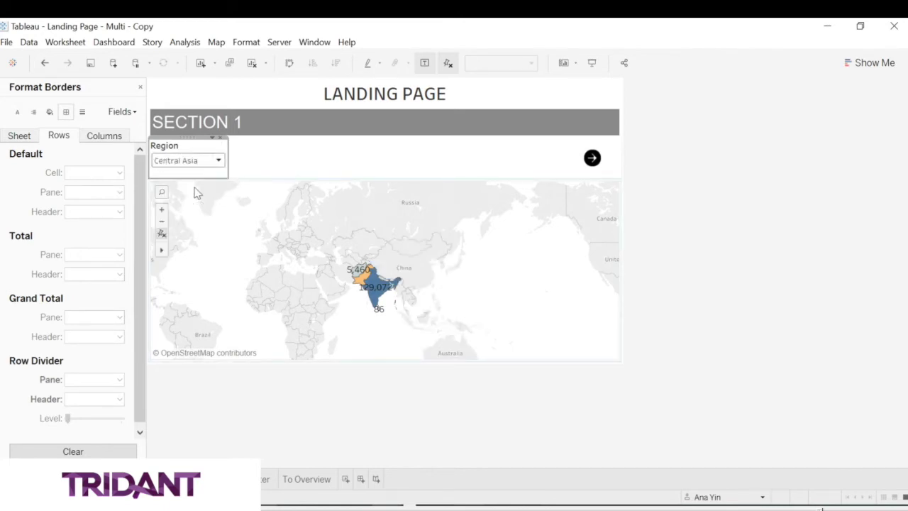
{"action": "left_click", "coordinate": [541, 168]}
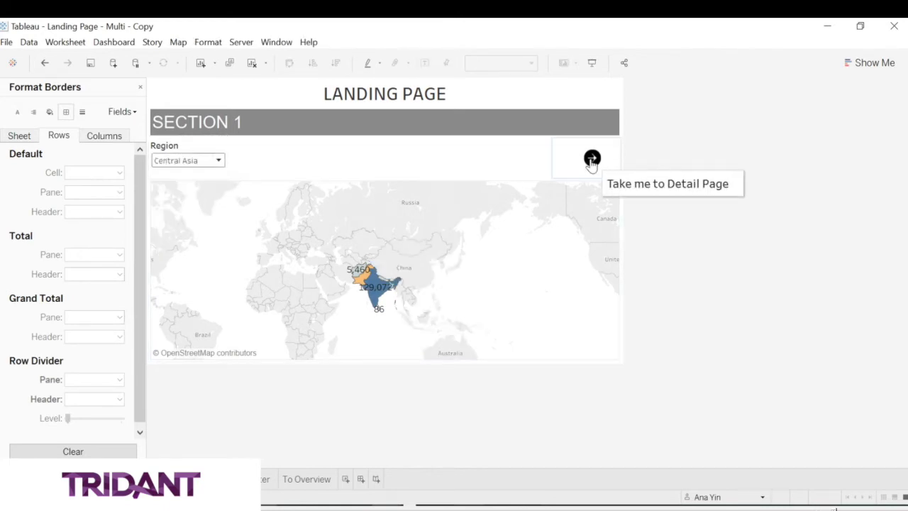
{"action": "left_click", "coordinate": [592, 160]}
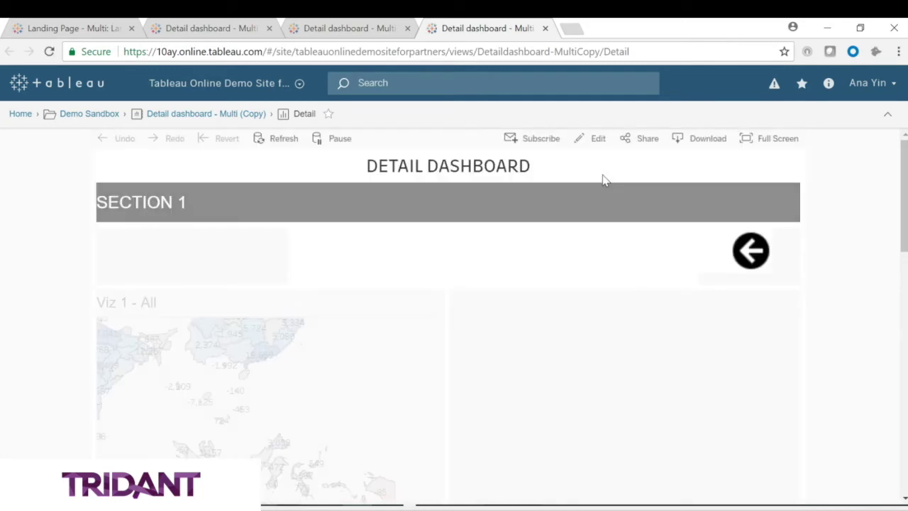
Confirm the online Detail dashboard's Region still shows (All), then return to Tableau Desktop
{"action": "left_click", "coordinate": [243, 247]}
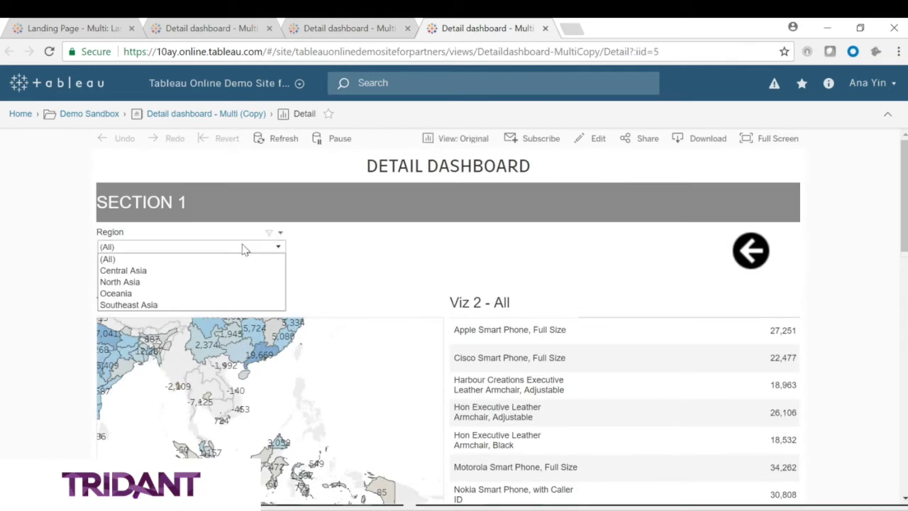
{"action": "left_click", "coordinate": [230, 250]}
{"action": "key", "text": "alt+Tab"}
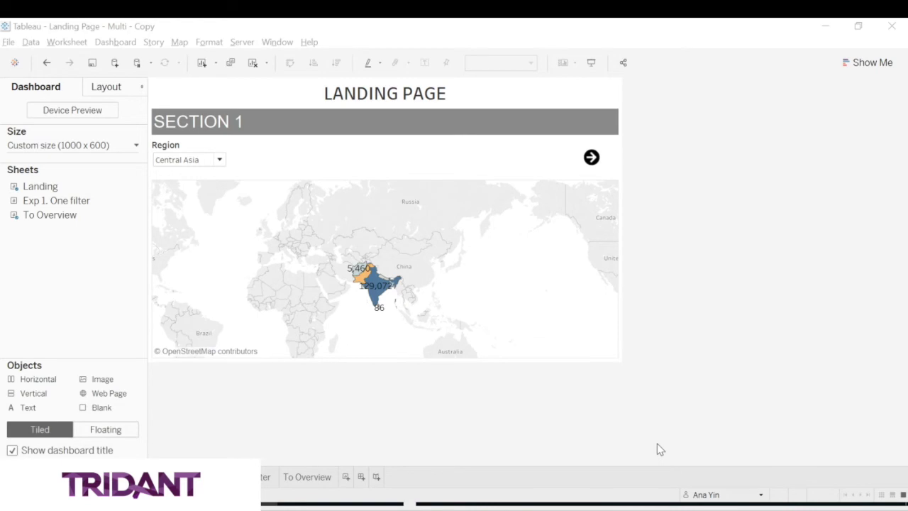
Append ?:Region=<Region> to Hyperlink1's URL and turn on URL Encode Data Values
{"action": "left_click", "coordinate": [115, 42]}
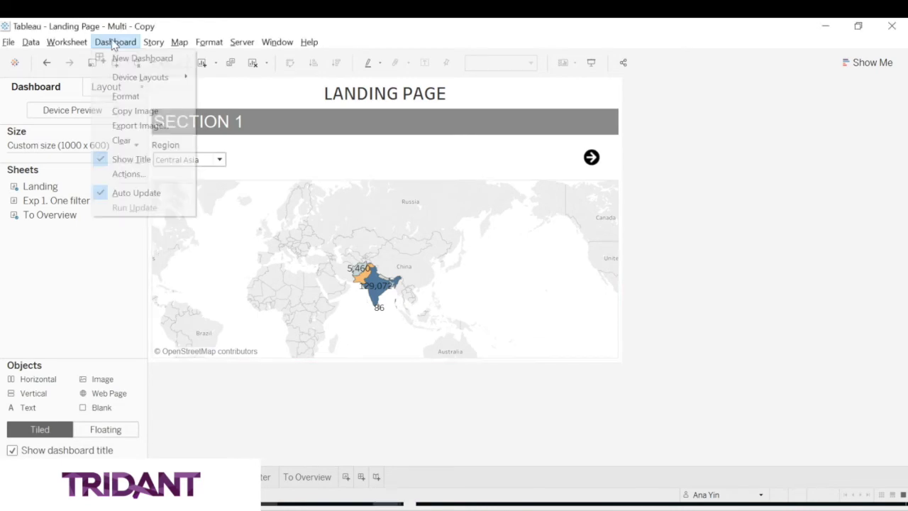
{"action": "left_click", "coordinate": [183, 174]}
{"action": "left_click", "coordinate": [494, 258]}
{"action": "left_click", "coordinate": [505, 299]}
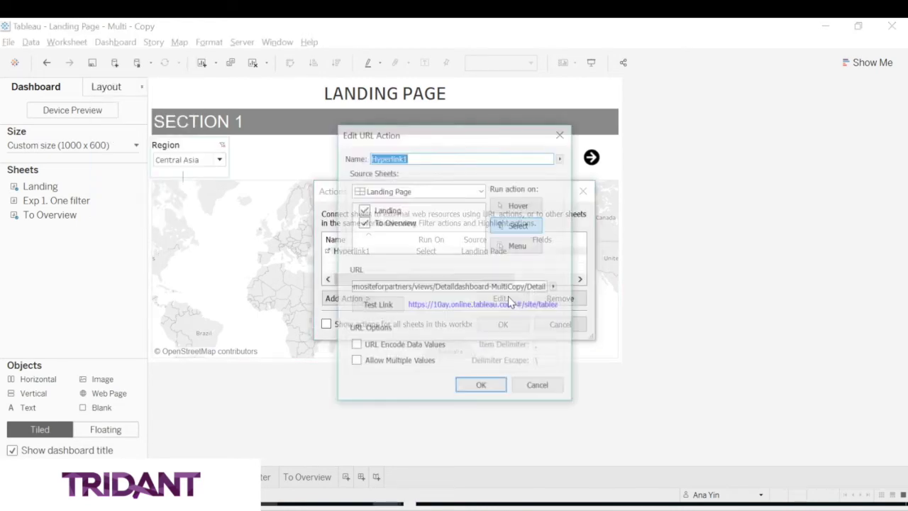
{"action": "left_click", "coordinate": [535, 287]}
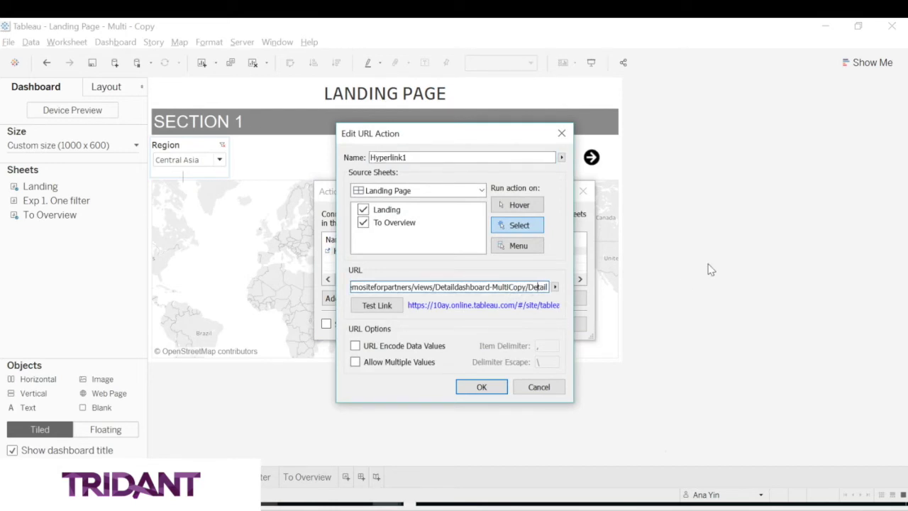
{"action": "type", "text": "?:"}
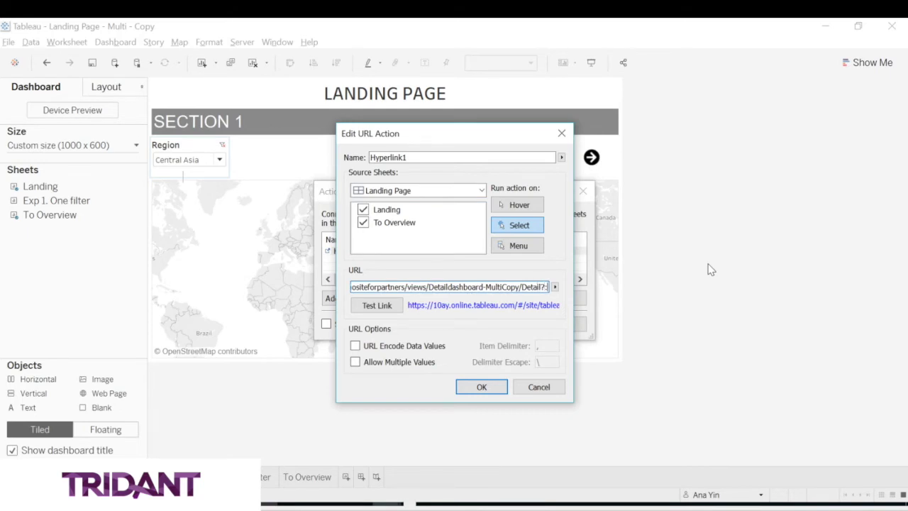
{"action": "type", "text": "Regio"}
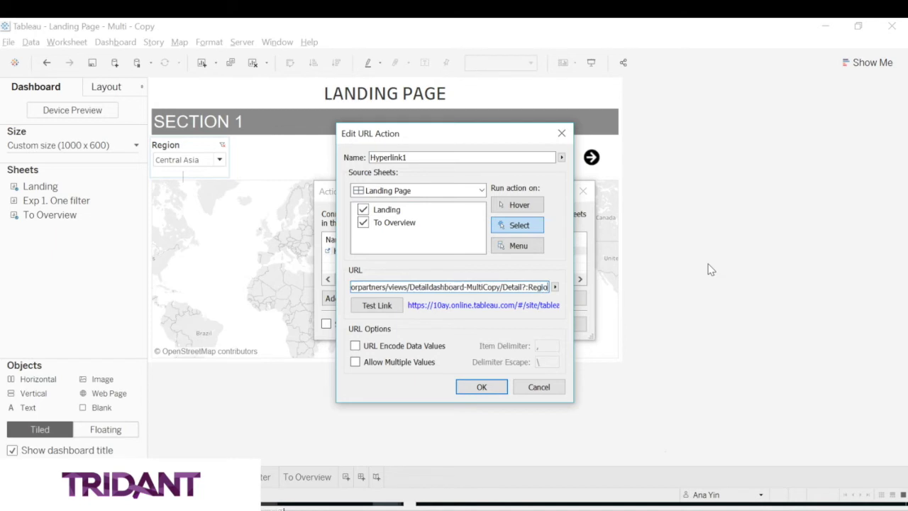
{"action": "type", "text": "n="}
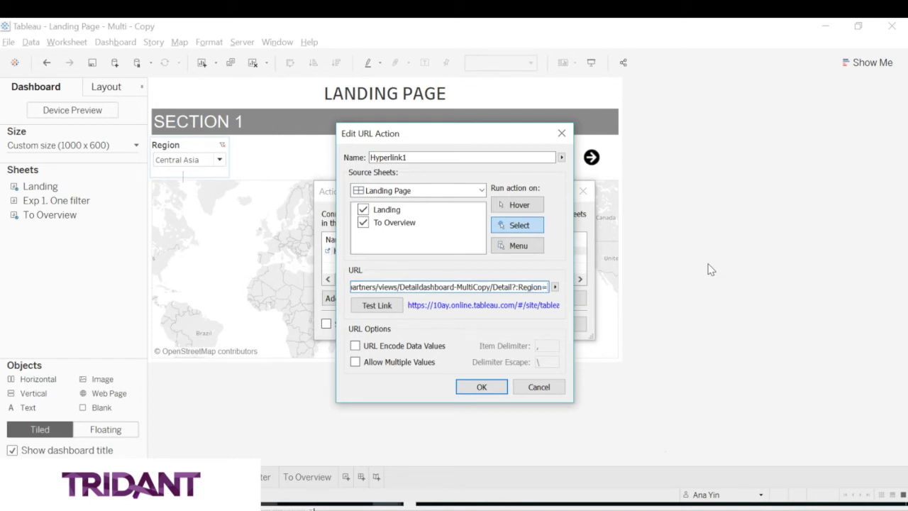
{"action": "left_click", "coordinate": [554, 287]}
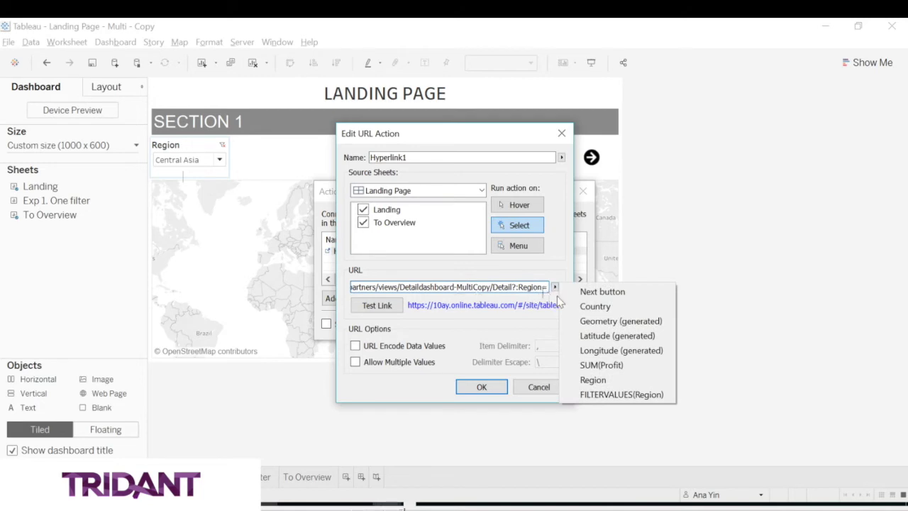
{"action": "left_click", "coordinate": [634, 380]}
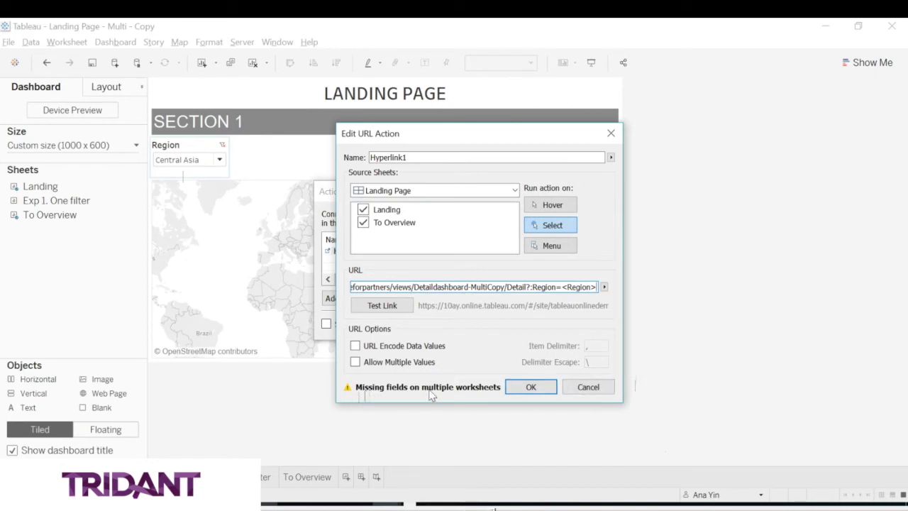
{"action": "left_click", "coordinate": [423, 345]}
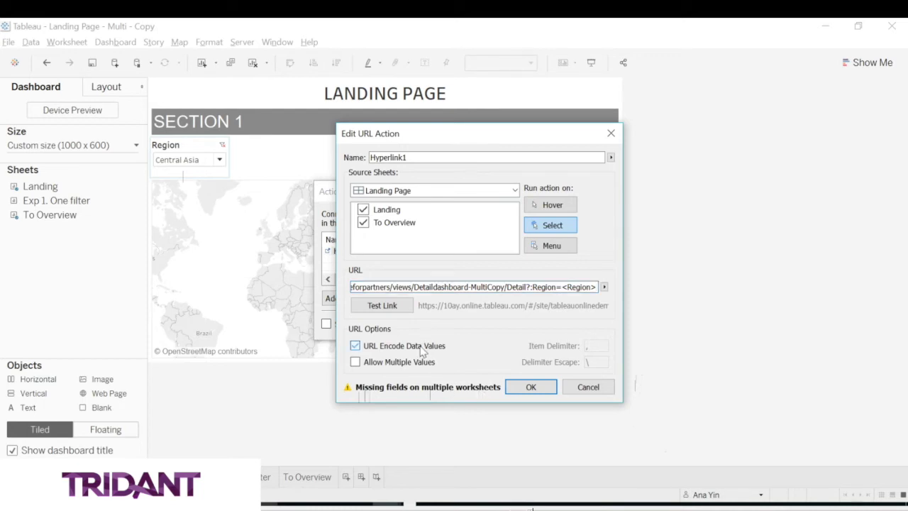
{"action": "left_click", "coordinate": [533, 388]}
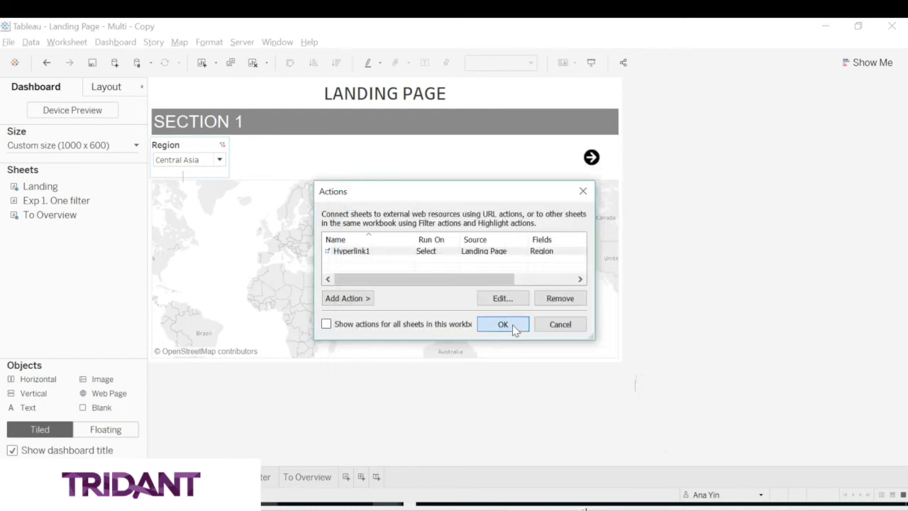
{"action": "left_click", "coordinate": [510, 324]}
Reopen Hyperlink1 and use Test Link to open the Detail view in the browser
{"action": "left_click", "coordinate": [592, 162]}
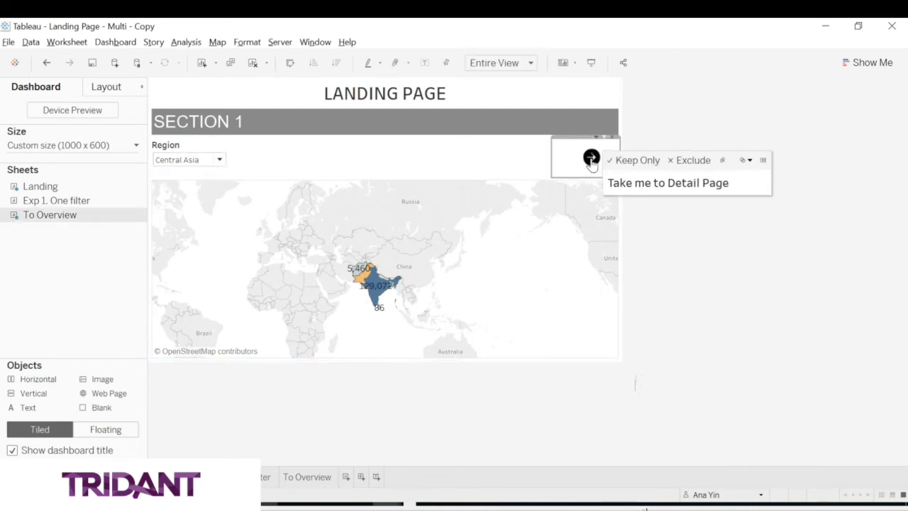
{"action": "left_click", "coordinate": [115, 42]}
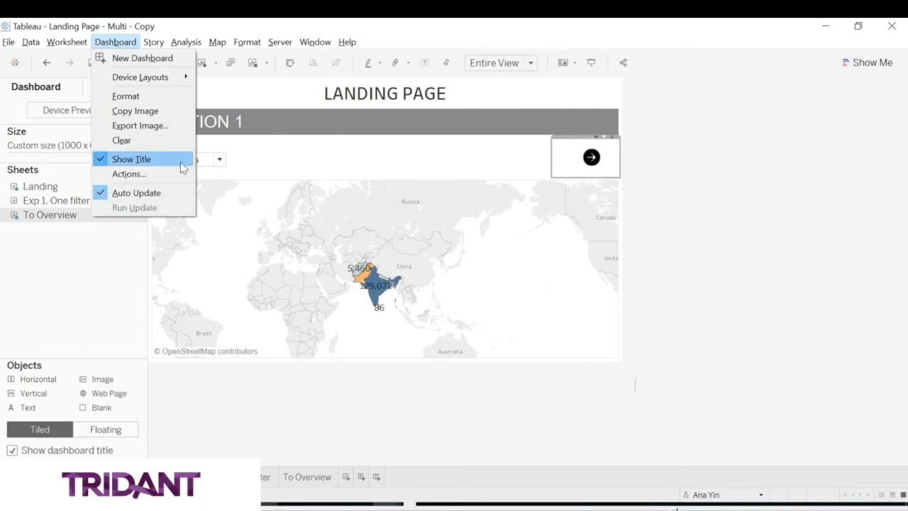
{"action": "left_click", "coordinate": [158, 174]}
{"action": "left_click", "coordinate": [506, 253]}
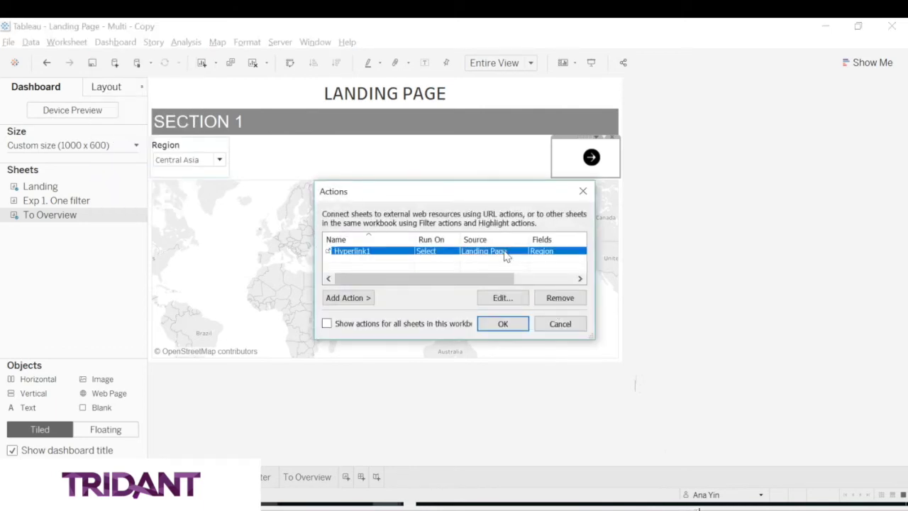
{"action": "left_click", "coordinate": [502, 298]}
{"action": "left_click", "coordinate": [363, 306]}
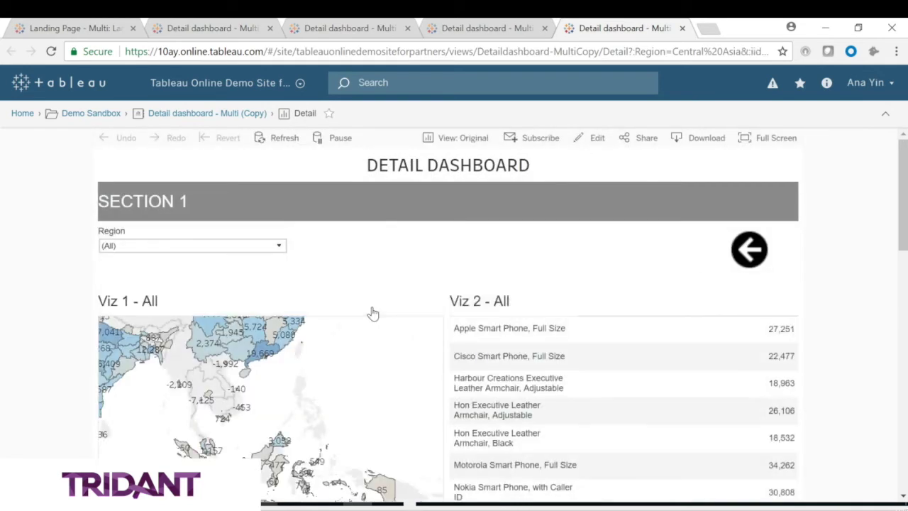
Open the online Detail dashboard's Region filter list to inspect its values
{"action": "left_click", "coordinate": [276, 246]}
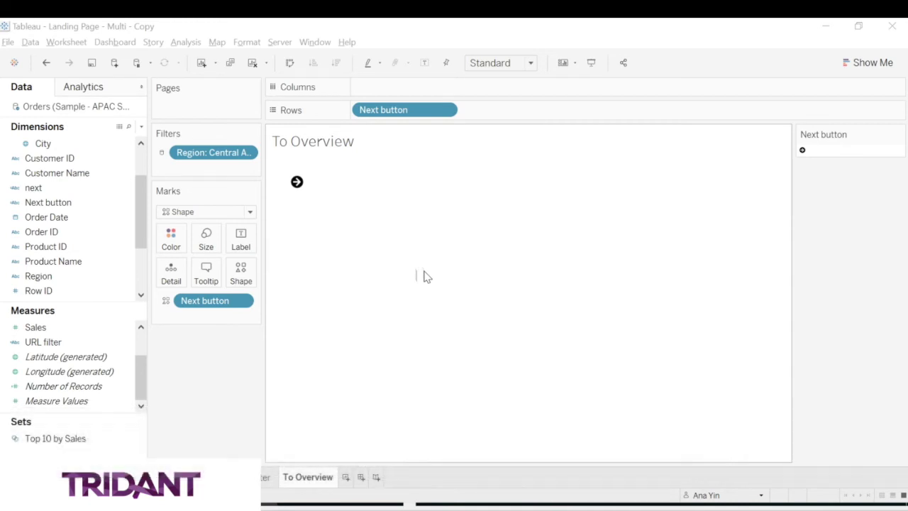
{"action": "left_click", "coordinate": [186, 43]}
Create calculated field URL filter_copy: IF MIN([Region])=MAX([Region]) THEN MIN([Region]) ELSE '' END
{"action": "left_click", "coordinate": [245, 296]}
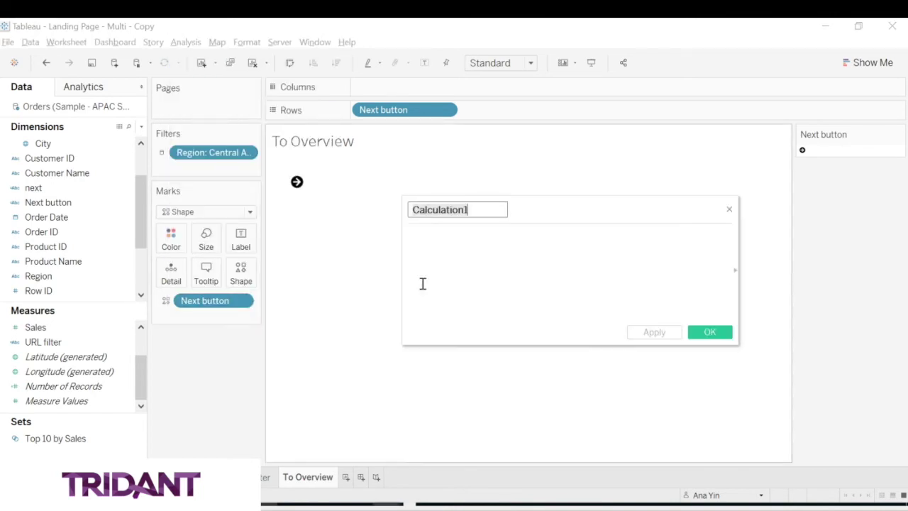
{"action": "type", "text": "URL fil"}
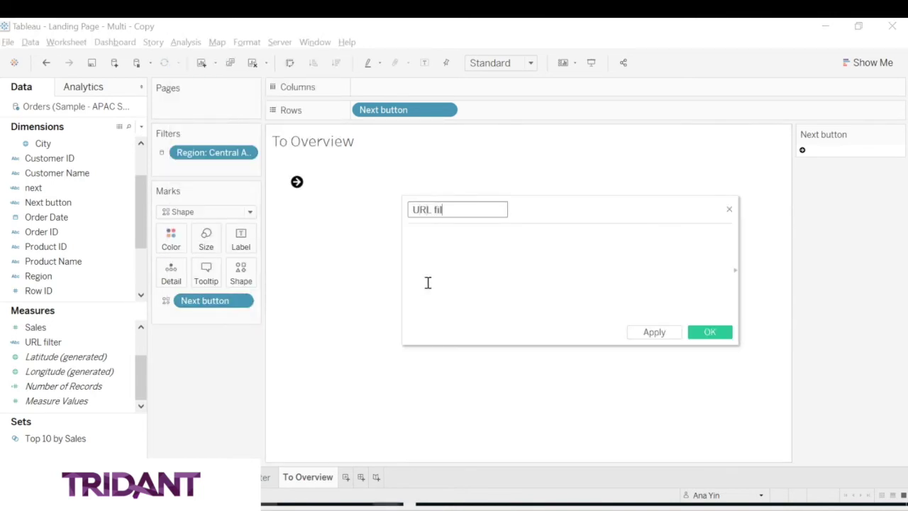
{"action": "type", "text": "ter_copy"}
{"action": "left_click", "coordinate": [428, 282]}
{"action": "type", "text": "IF "}
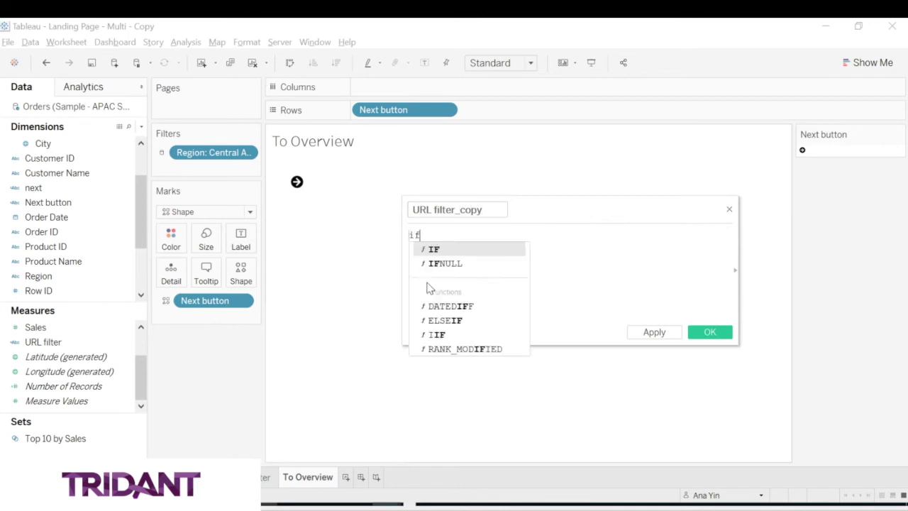
{"action": "type", "text": "MIN(Region"}
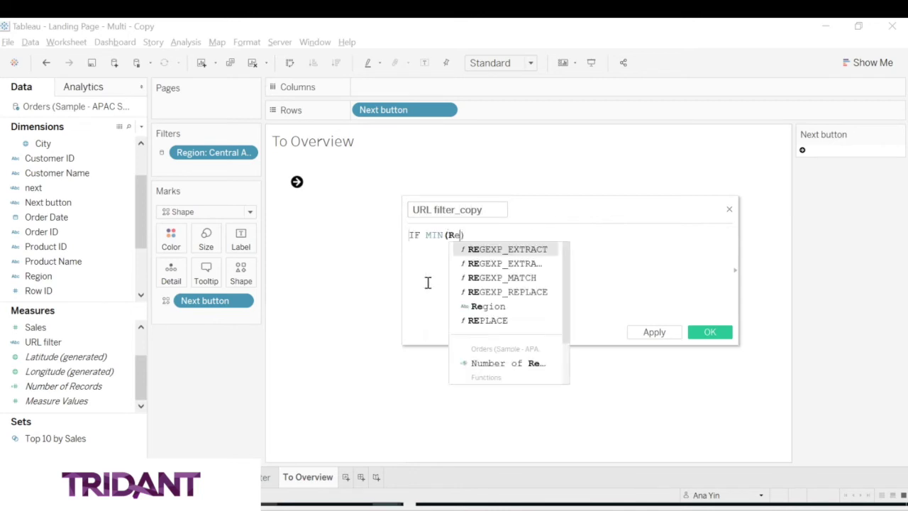
{"action": "key", "text": "Return"}
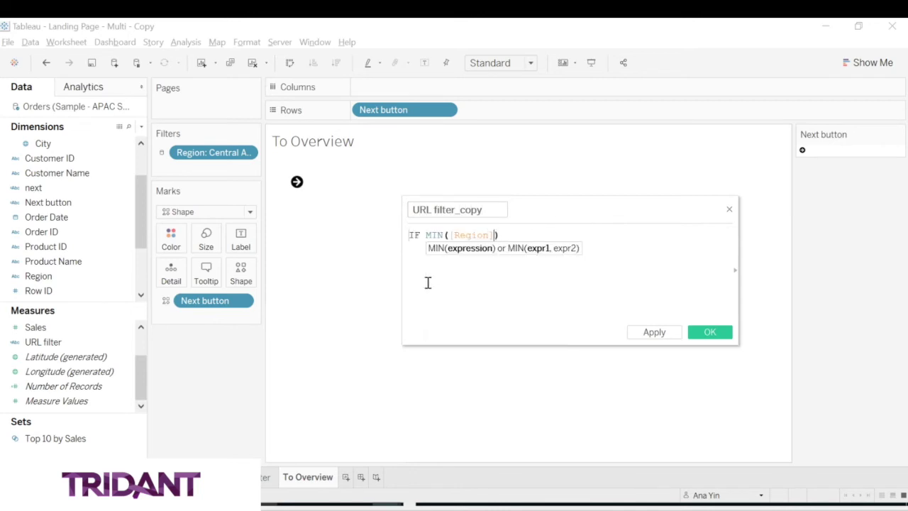
{"action": "type", "text": ")=max"}
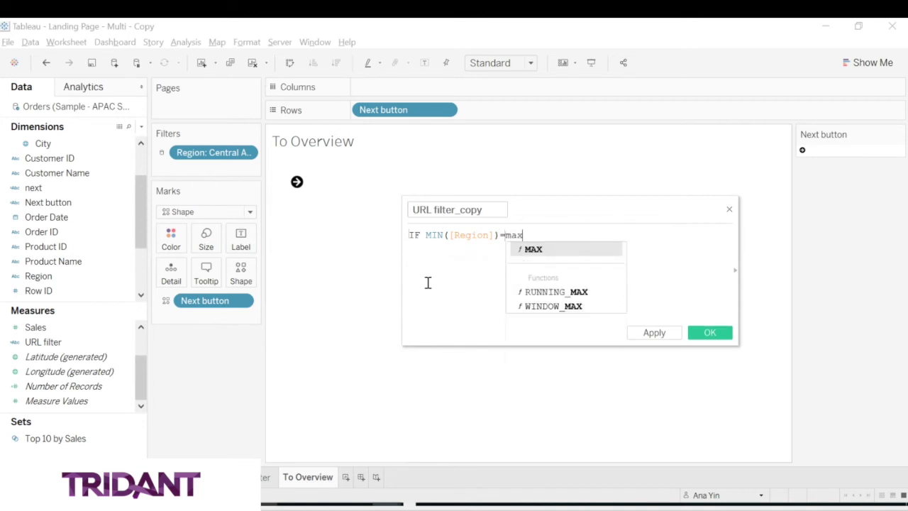
{"action": "key", "text": "Return"}
{"action": "type", "text": "Region"}
{"action": "key", "text": "Return"}
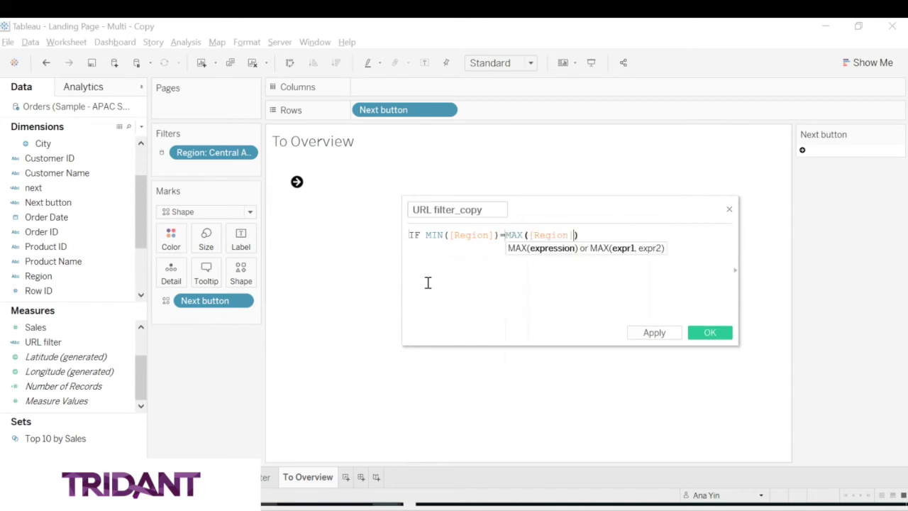
{"action": "type", "text": ")"}
{"action": "type", "text": " THEN"}
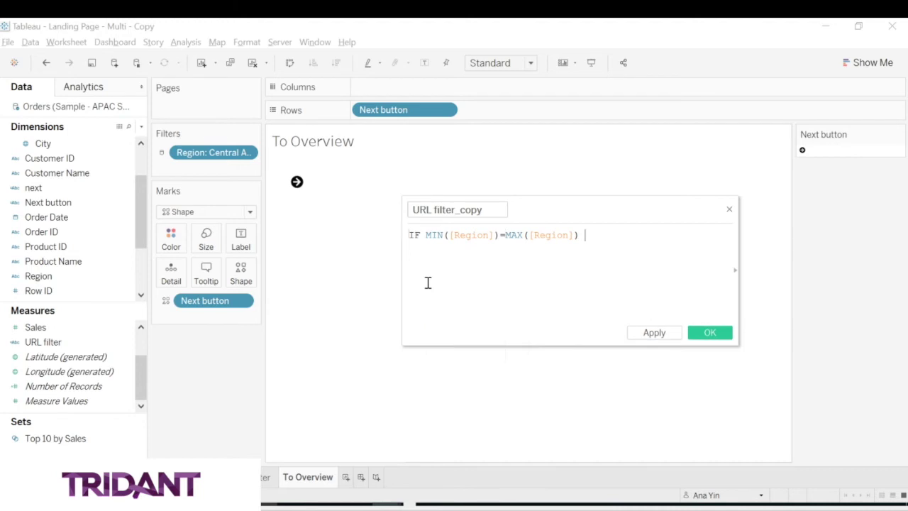
{"action": "type", "text": " MI"}
{"action": "key", "text": "Return"}
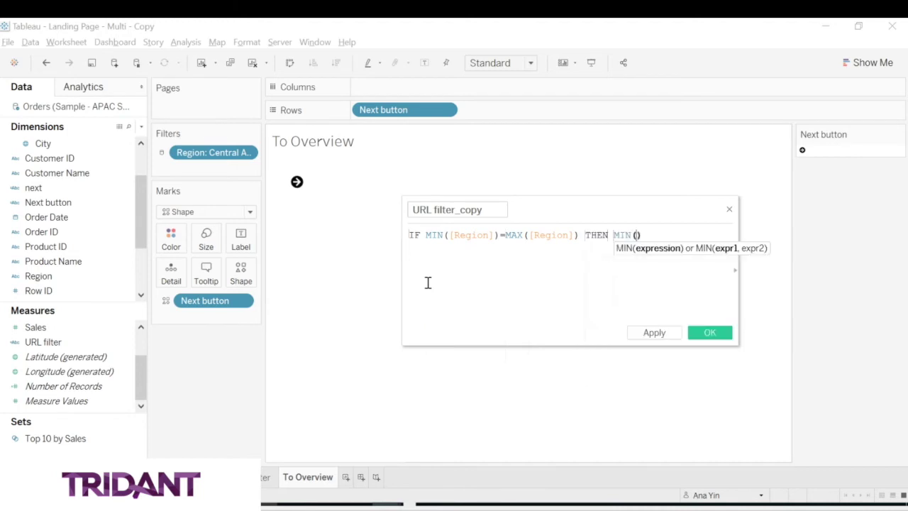
{"action": "type", "text": "Region"}
{"action": "key", "text": "Return"}
{"action": "key", "text": "Right"}
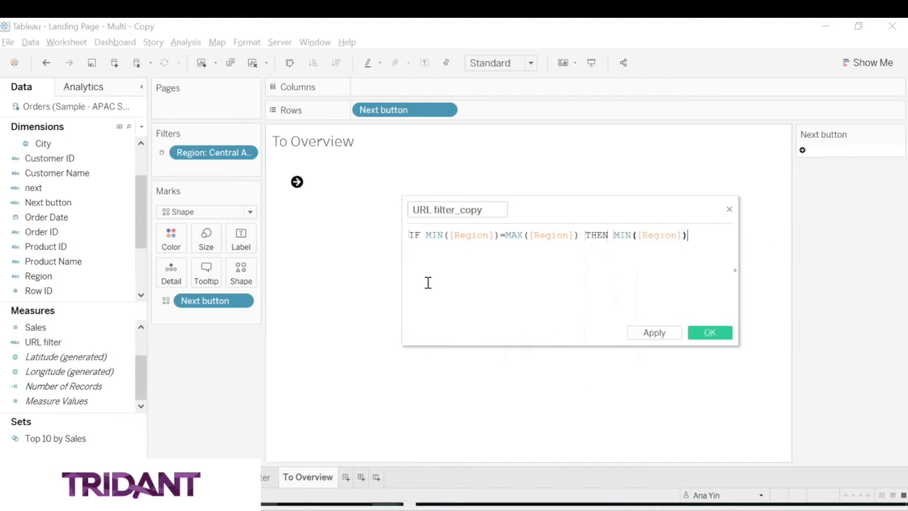
{"action": "key", "text": "Return"}
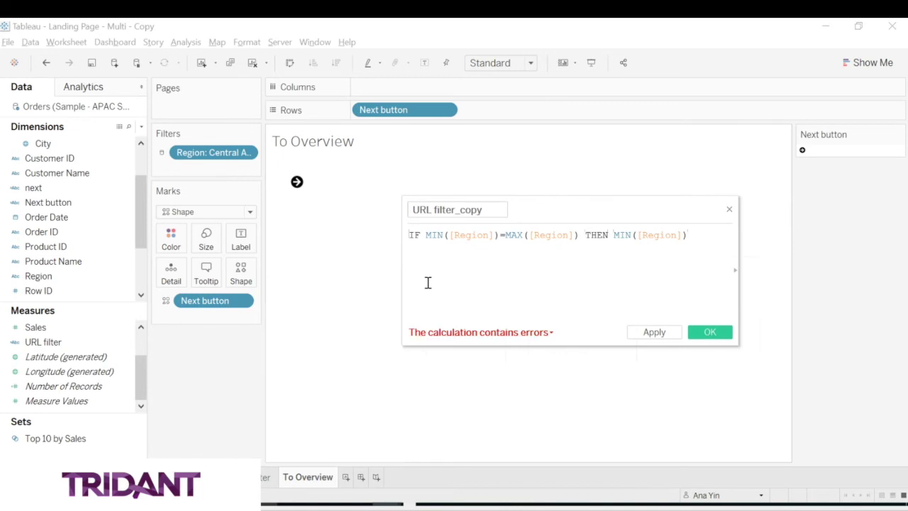
{"action": "type", "text": "ELSE"}
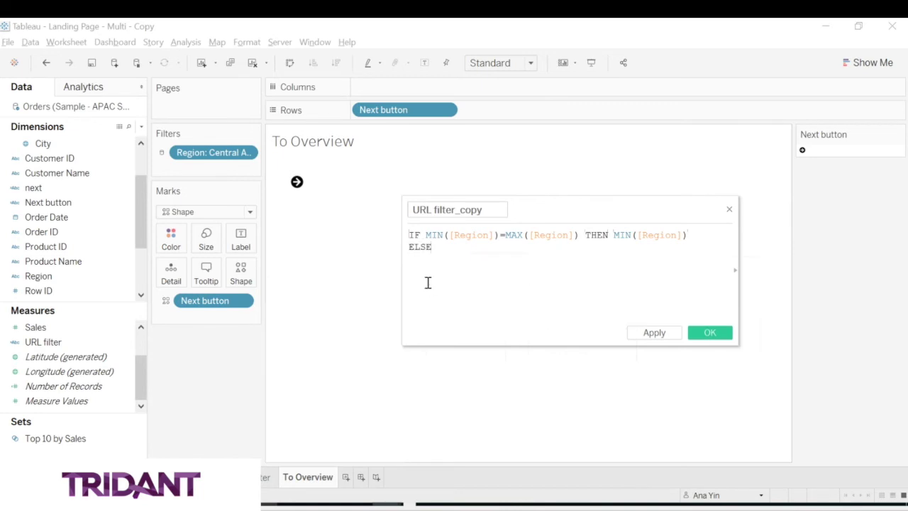
{"action": "type", "text": " '' "}
{"action": "type", "text": "END"}
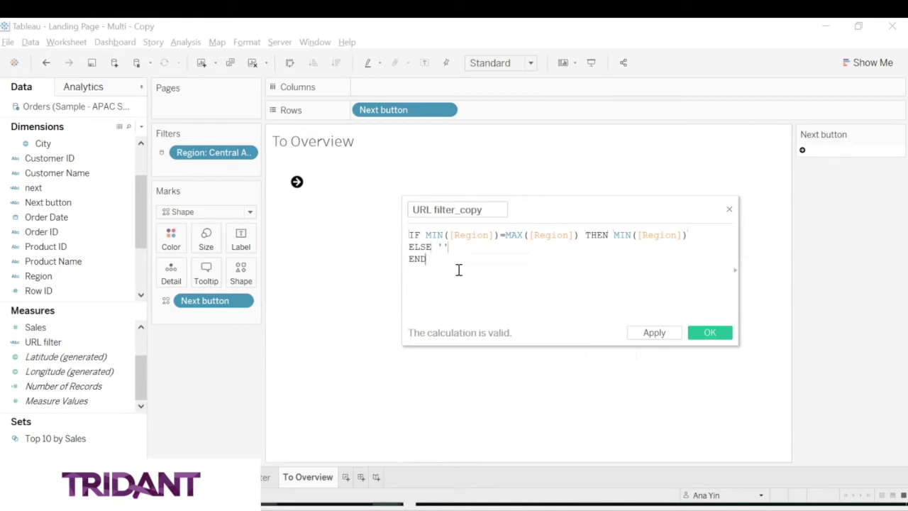
Highlight the [Region] references and the empty ELSE string to review the formula
{"action": "left_click_drag", "start_coordinate": [492, 237], "coordinate": [454, 238]}
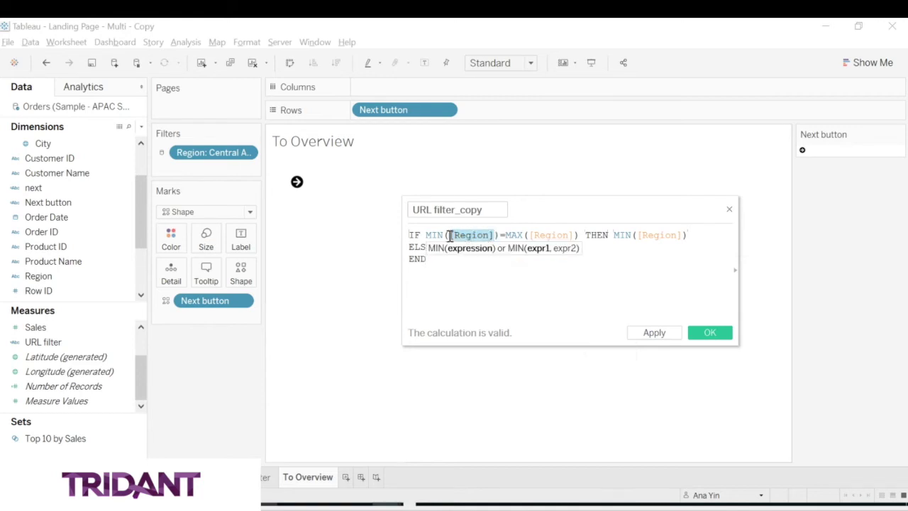
{"action": "left_click", "coordinate": [458, 285]}
{"action": "left_click", "coordinate": [450, 235]}
{"action": "left_click_drag", "start_coordinate": [449, 235], "coordinate": [492, 237]}
{"action": "left_click", "coordinate": [515, 284]}
{"action": "left_click_drag", "start_coordinate": [681, 237], "coordinate": [637, 239]}
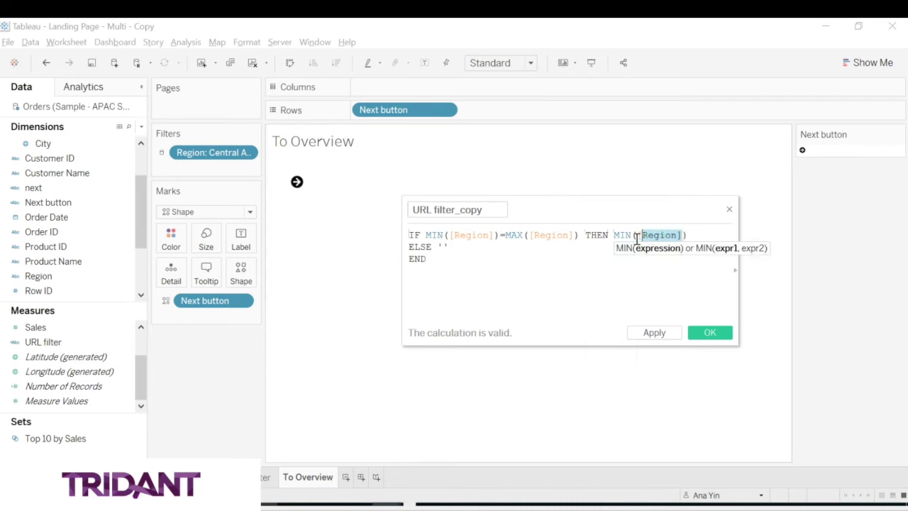
{"action": "left_click", "coordinate": [500, 268]}
{"action": "left_click", "coordinate": [441, 247]}
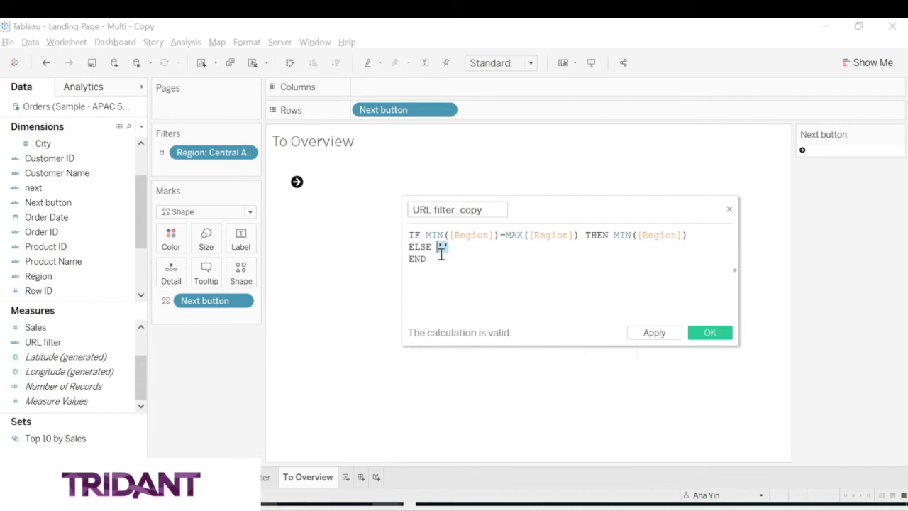
{"action": "left_click", "coordinate": [477, 286]}
Save URL filter_copy, add it to the marks as Detail, and switch to the Landing Page
{"action": "left_click", "coordinate": [709, 333]}
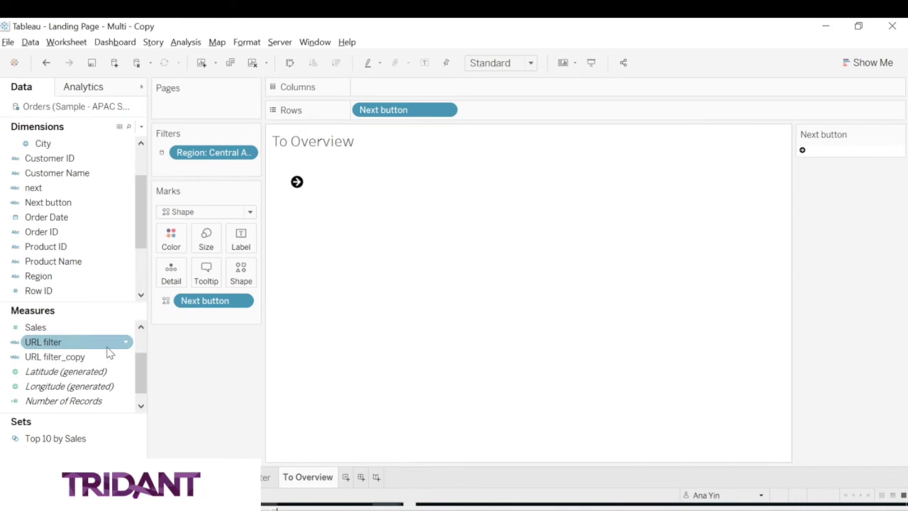
{"action": "left_click", "coordinate": [99, 358]}
{"action": "left_click_drag", "start_coordinate": [98, 360], "coordinate": [171, 272]}
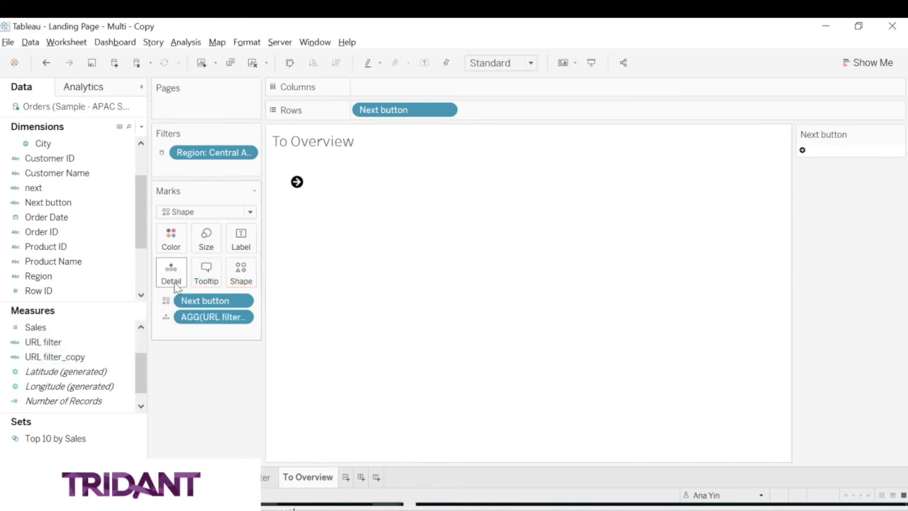
{"action": "left_click", "coordinate": [115, 42]}
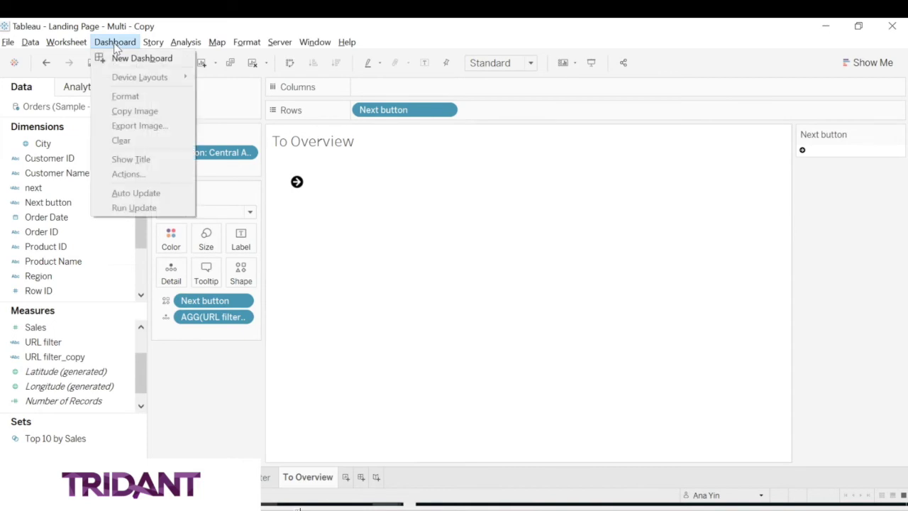
{"action": "left_click", "coordinate": [173, 398]}
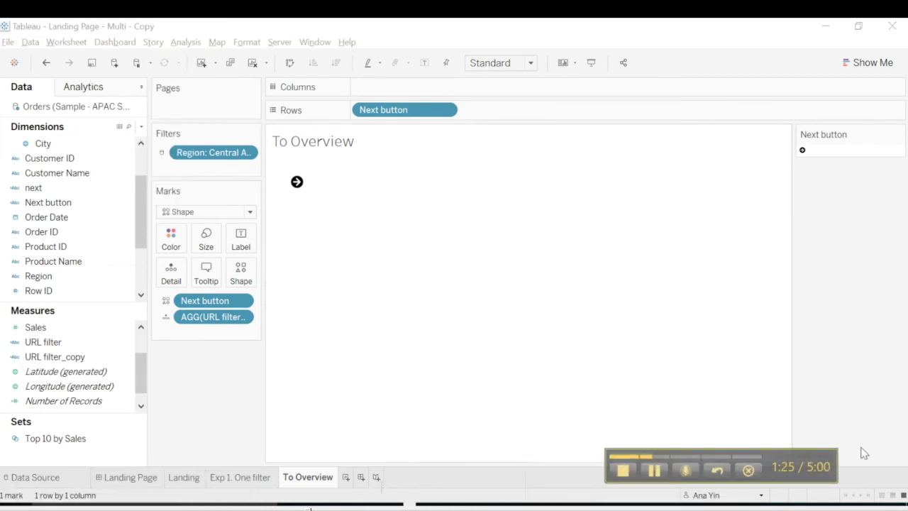
{"action": "left_click", "coordinate": [115, 480]}
In Hyperlink1's URL, replace <Region> with <AGG(URL filter_copy)>
{"action": "left_click", "coordinate": [114, 41]}
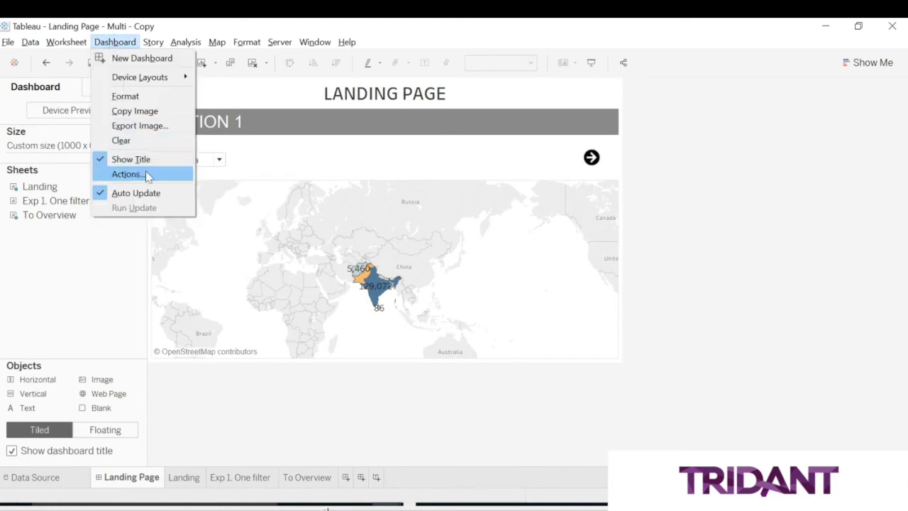
{"action": "left_click", "coordinate": [147, 176]}
{"action": "left_click", "coordinate": [449, 254]}
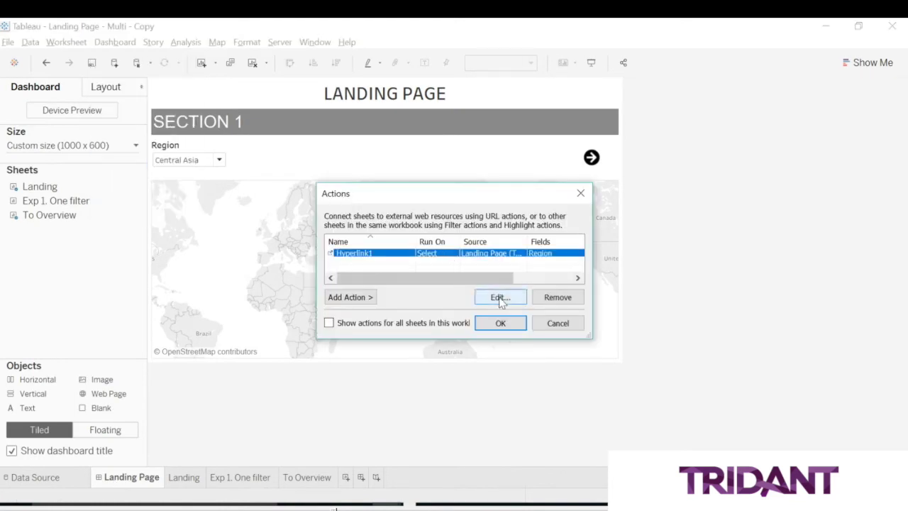
{"action": "left_click", "coordinate": [500, 298]}
{"action": "double_click", "coordinate": [530, 288]}
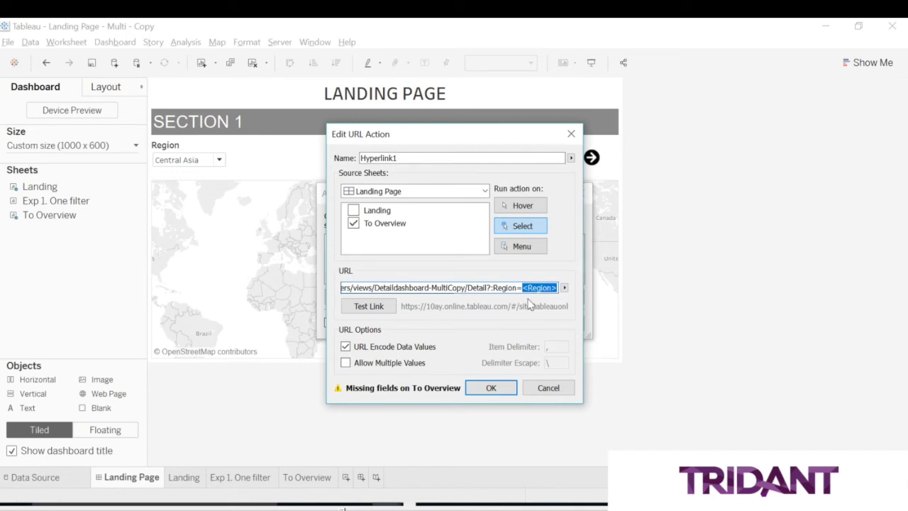
{"action": "left_click", "coordinate": [564, 288]}
{"action": "left_click", "coordinate": [628, 306]}
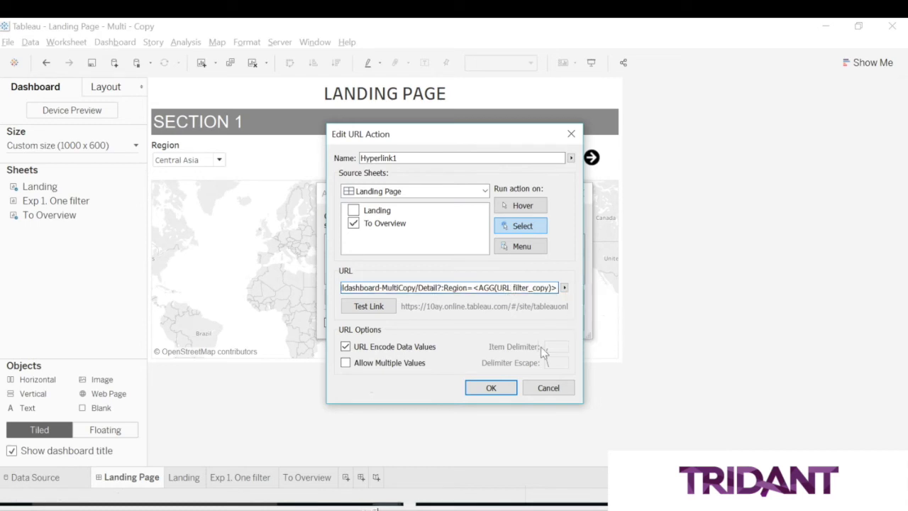
Keep To Overview as Hyperlink1's only source sheet and confirm the action
{"action": "left_click", "coordinate": [352, 225]}
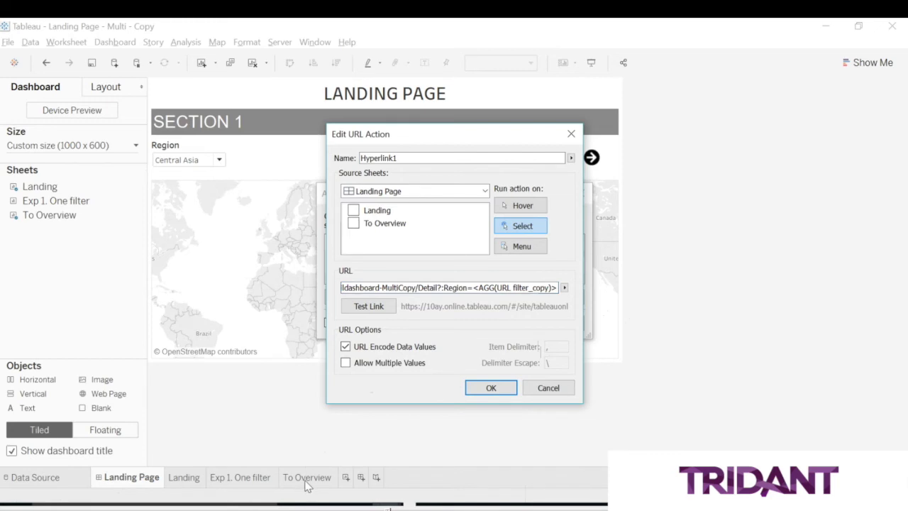
{"action": "left_click", "coordinate": [354, 225]}
{"action": "left_click", "coordinate": [353, 210]}
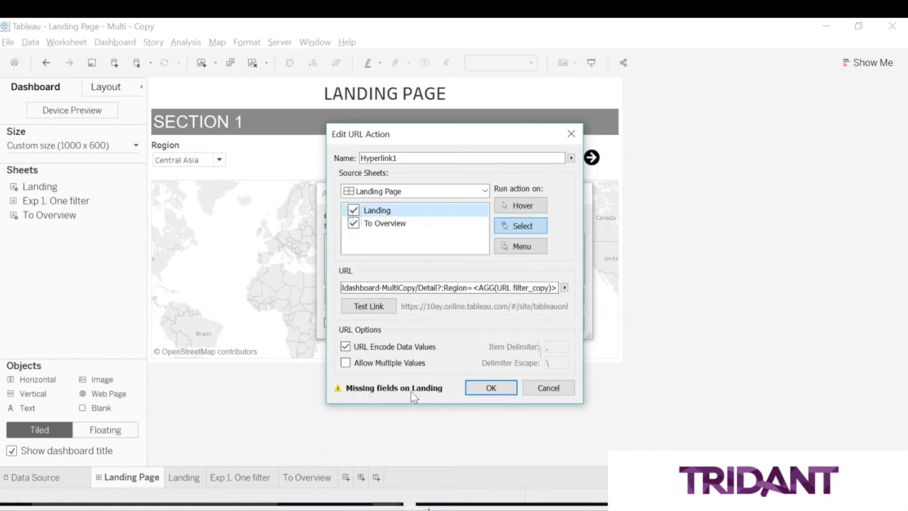
{"action": "left_click", "coordinate": [354, 212]}
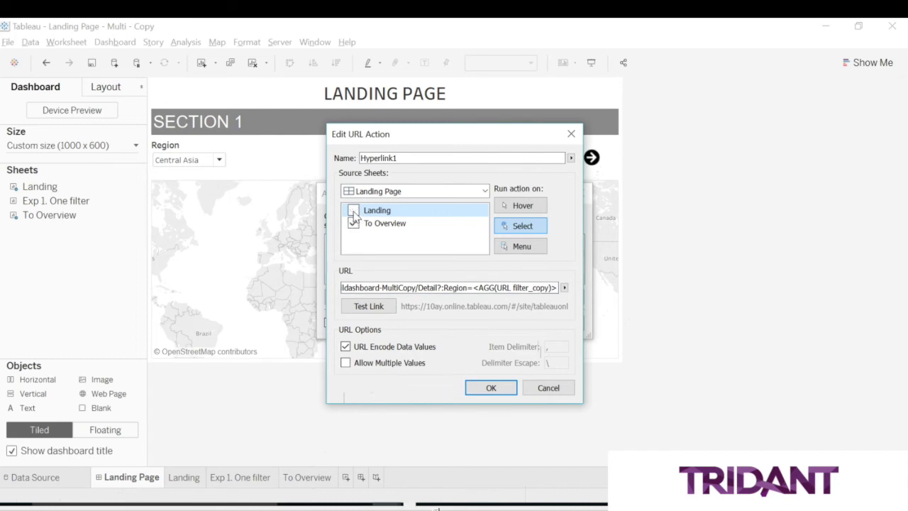
{"action": "left_click", "coordinate": [491, 388]}
{"action": "left_click", "coordinate": [501, 325]}
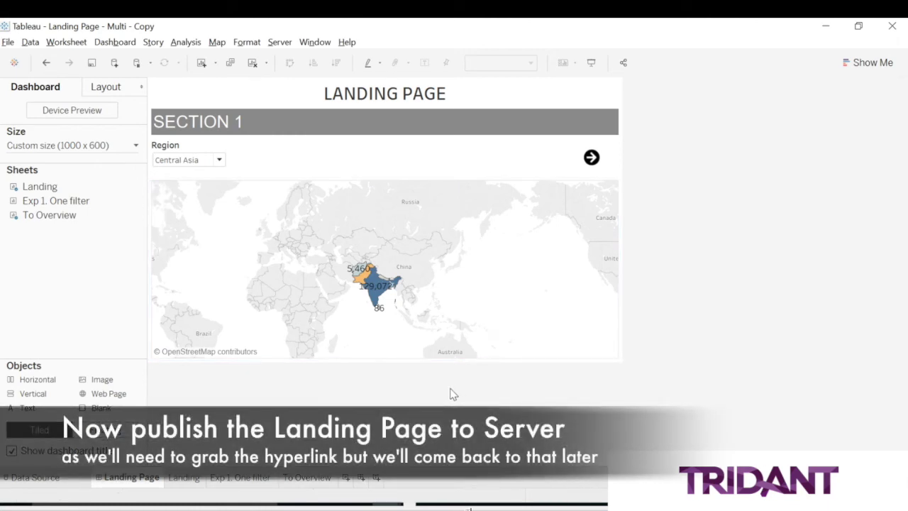
In the Detail workbook's Back sheet, review the URL Filter calculation and close it unchanged
{"action": "mouse_move", "coordinate": [386, 504]}
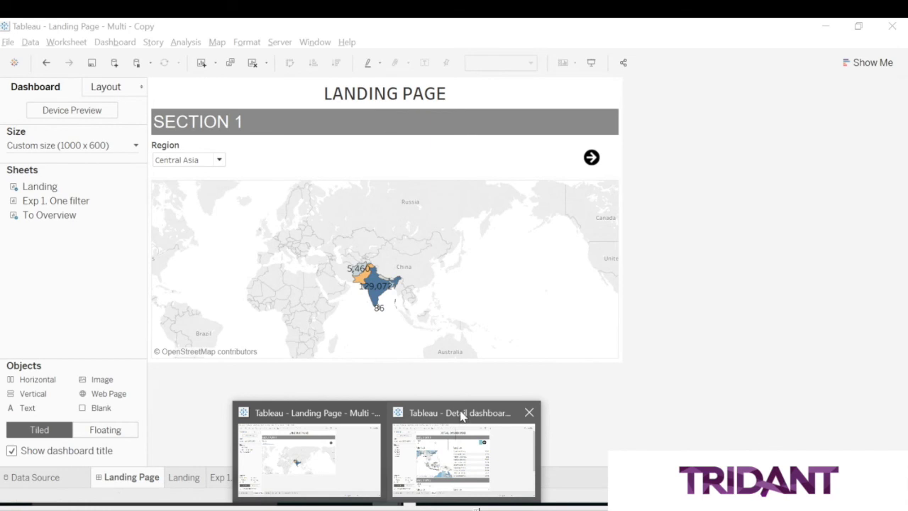
{"action": "left_click", "coordinate": [460, 415]}
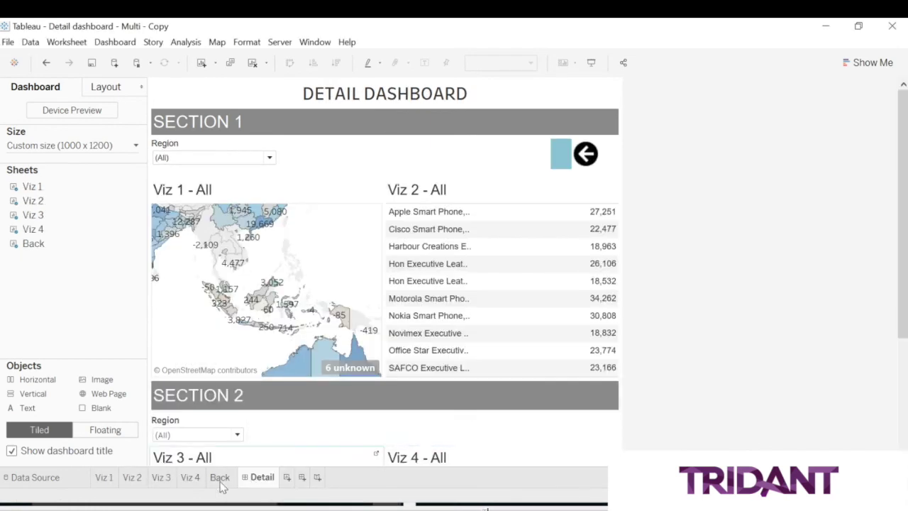
{"action": "left_click", "coordinate": [220, 476]}
{"action": "right_click", "coordinate": [63, 399]}
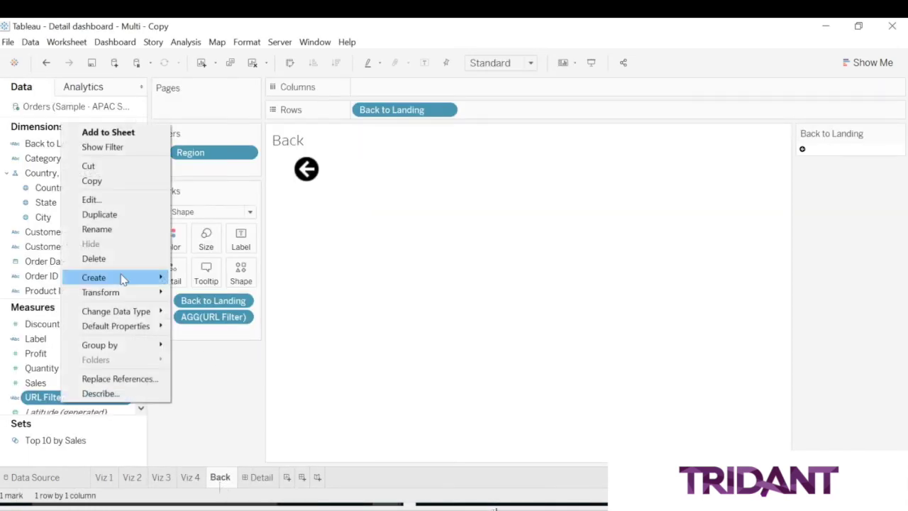
{"action": "left_click", "coordinate": [91, 199]}
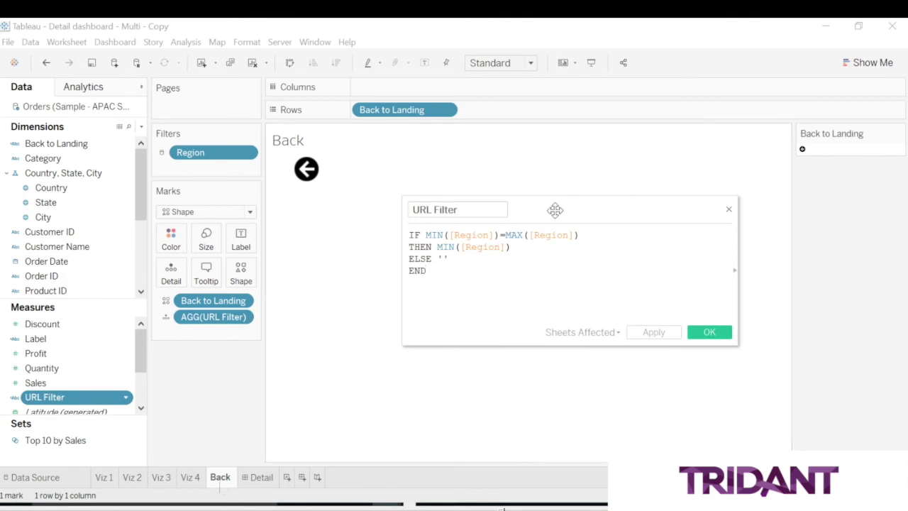
{"action": "left_click_drag", "start_coordinate": [554, 210], "coordinate": [527, 167]}
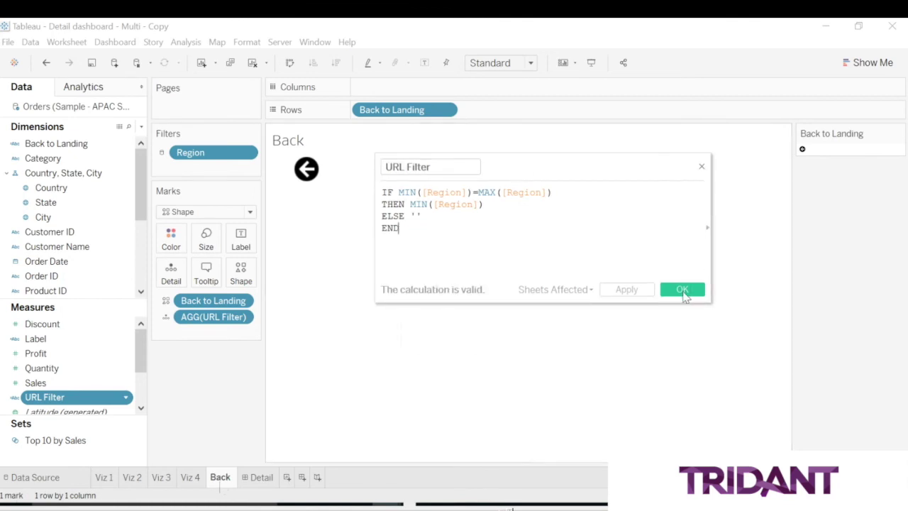
{"action": "left_click", "coordinate": [682, 291]}
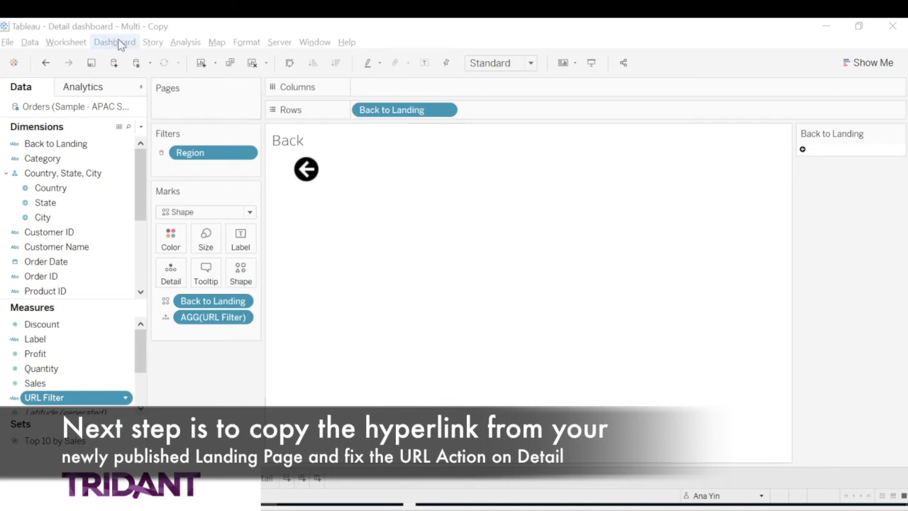
On the Detail dashboard, open the Hyperlink1 URL action for editing
{"action": "left_click", "coordinate": [266, 477]}
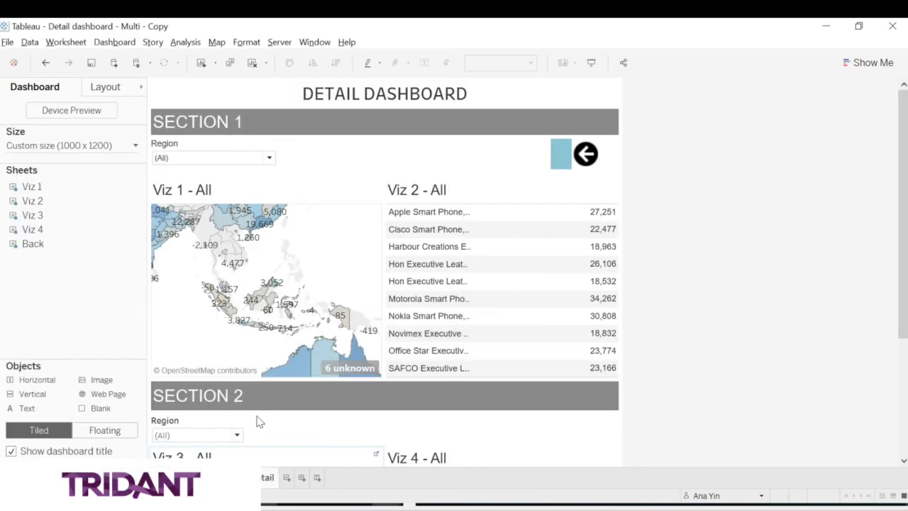
{"action": "left_click", "coordinate": [114, 42]}
{"action": "left_click", "coordinate": [158, 175]}
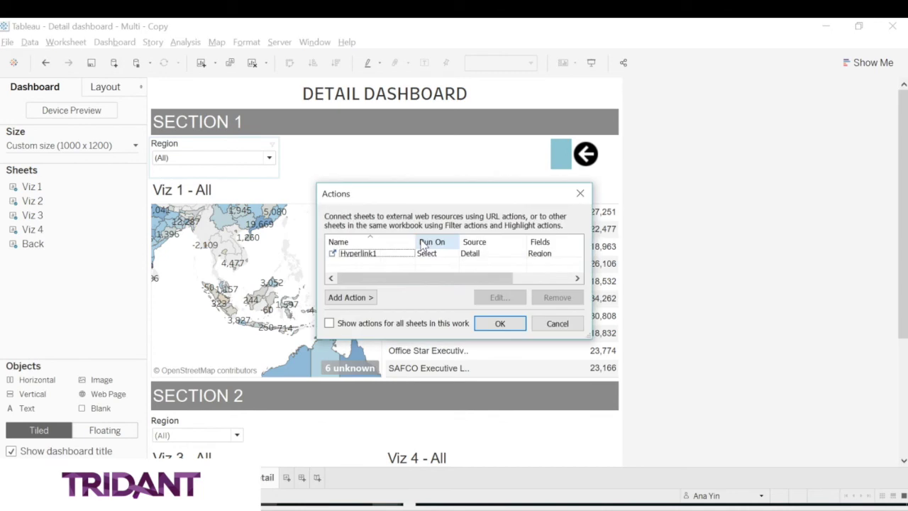
{"action": "left_click", "coordinate": [430, 253]}
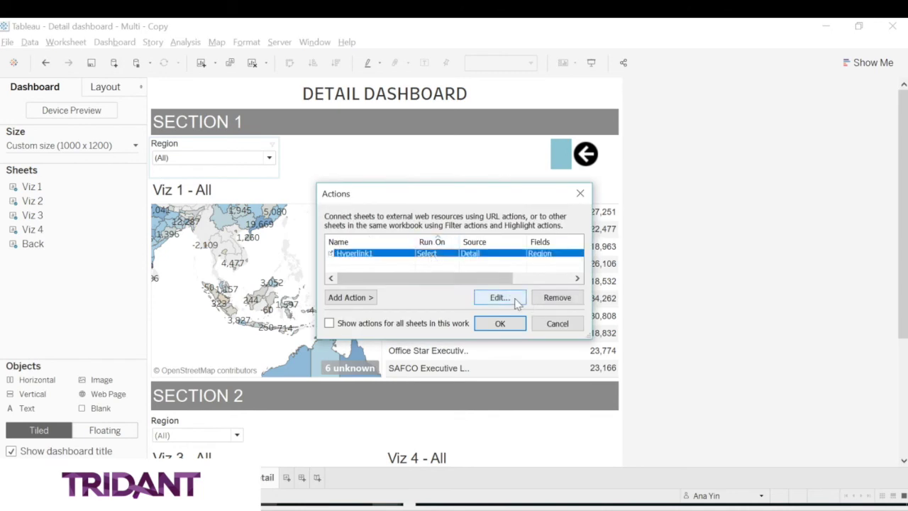
{"action": "left_click", "coordinate": [517, 302]}
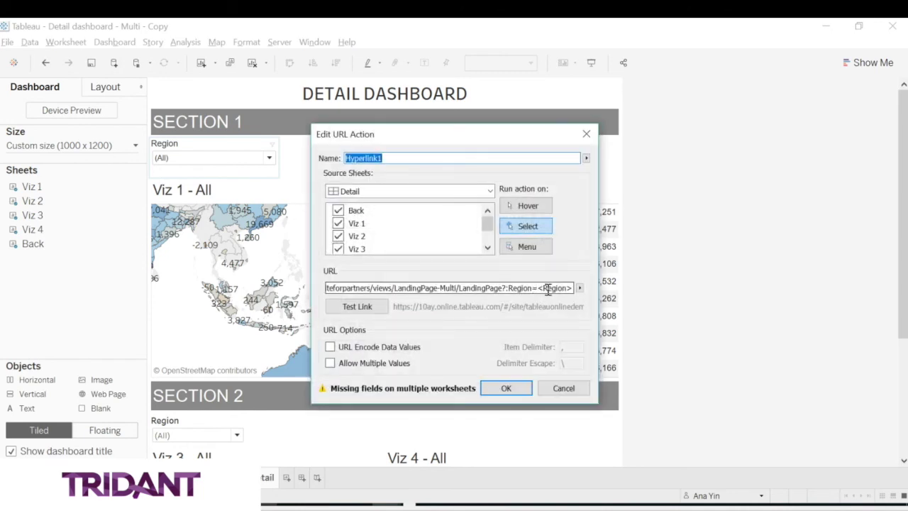
{"action": "left_click", "coordinate": [543, 288]}
Limit Hyperlink1 to run only from the Back sheet by clearing Viz 1–4
{"action": "left_click", "coordinate": [338, 224]}
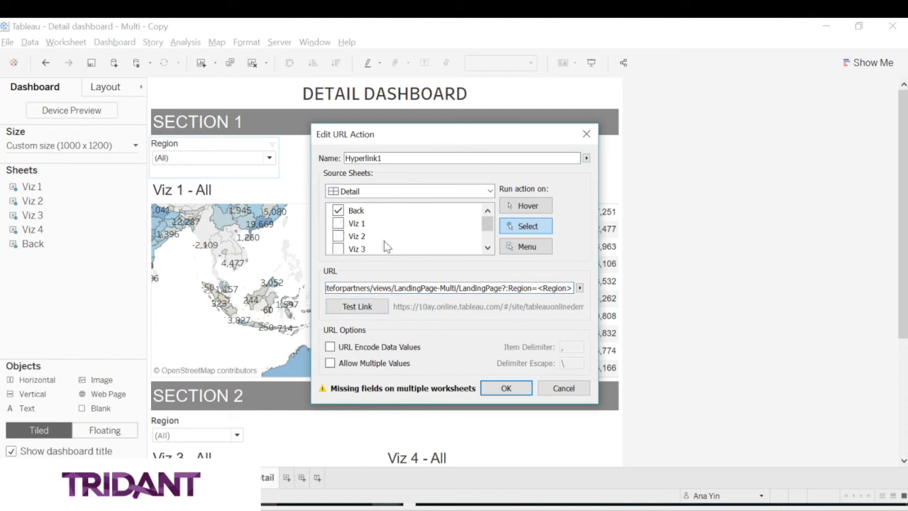
{"action": "scroll", "coordinate": [387, 245], "scroll_direction": "down", "scroll_amount": 1}
{"action": "left_click", "coordinate": [338, 237]}
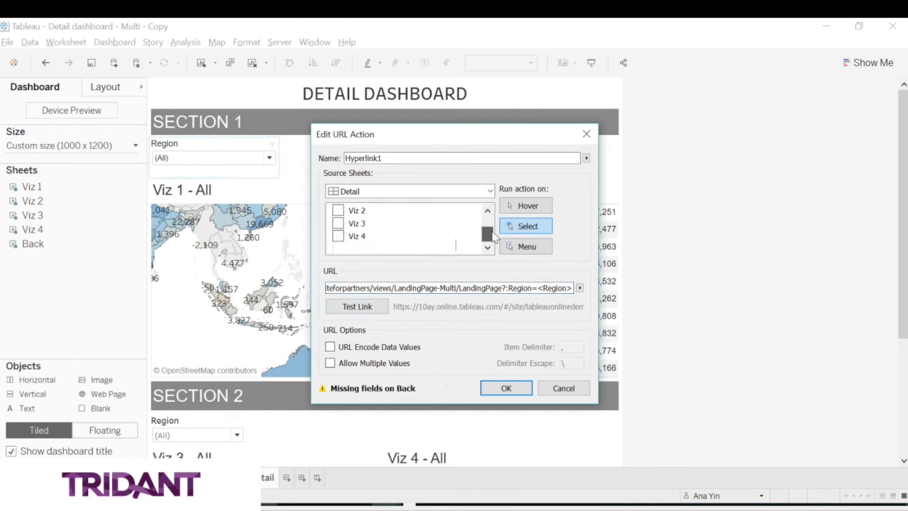
{"action": "left_click_drag", "start_coordinate": [486, 235], "coordinate": [487, 214]}
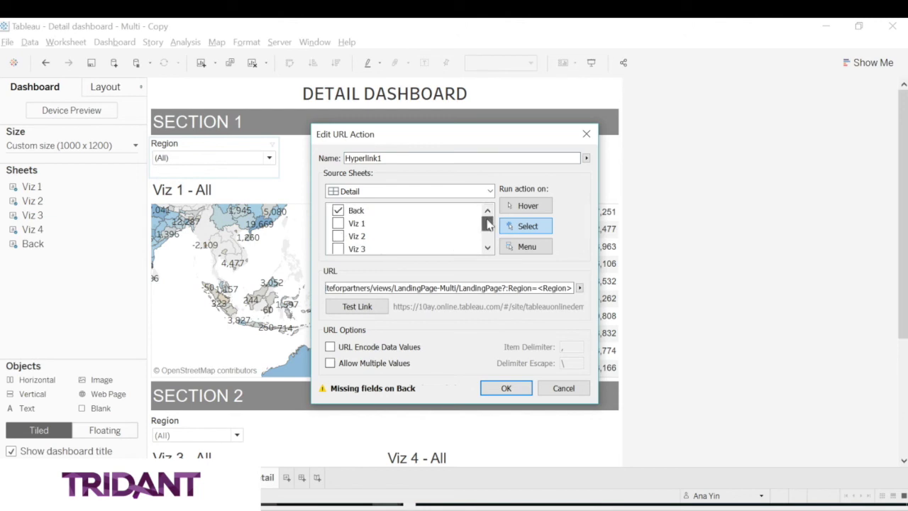
Turn on URL encoding, replace <Region> with <AGG(URL Filter)> in the URL, and apply
{"action": "left_click", "coordinate": [330, 347]}
{"action": "left_click_drag", "start_coordinate": [537, 288], "coordinate": [575, 289]}
{"action": "left_click", "coordinate": [579, 288]}
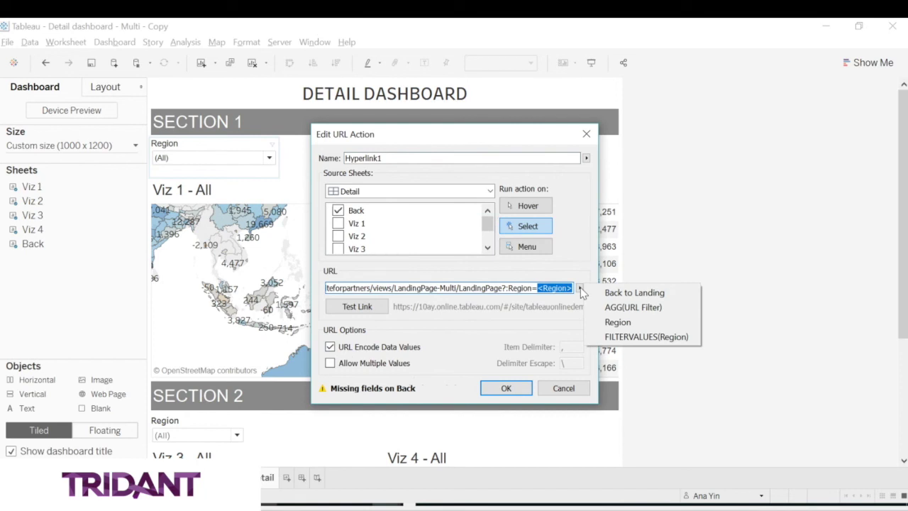
{"action": "left_click", "coordinate": [633, 309]}
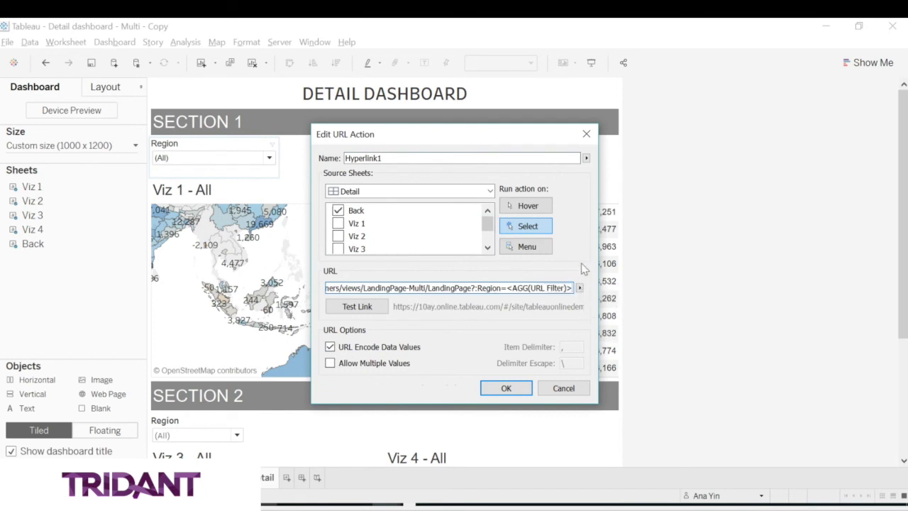
{"action": "left_click", "coordinate": [506, 388]}
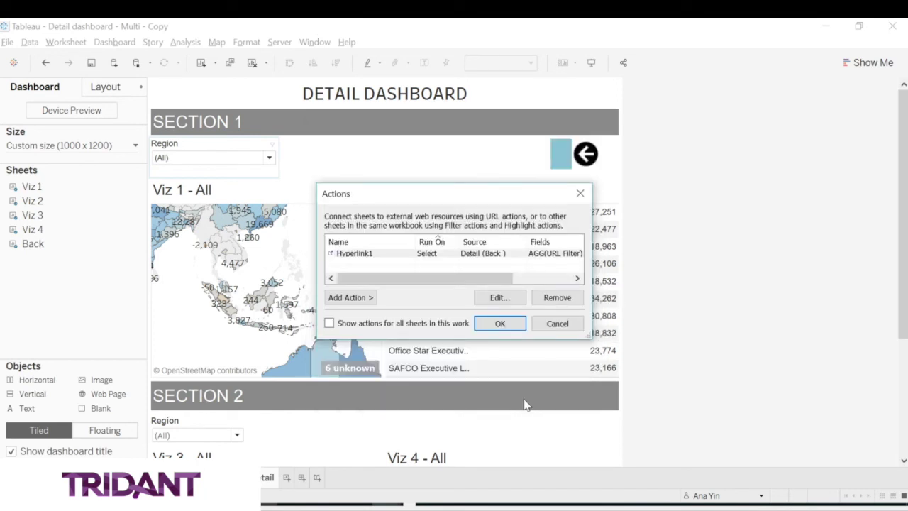
{"action": "left_click", "coordinate": [498, 323]}
{"action": "left_click", "coordinate": [279, 42]}
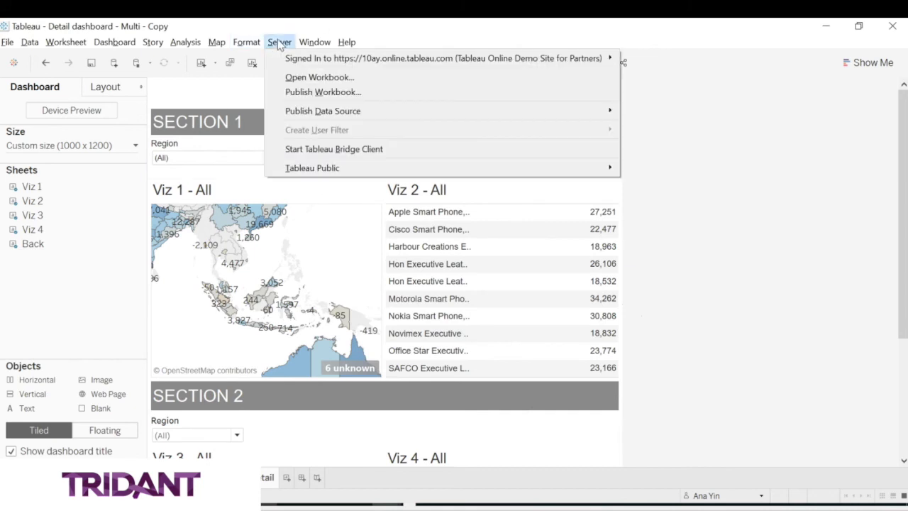
{"action": "left_click", "coordinate": [826, 151]}
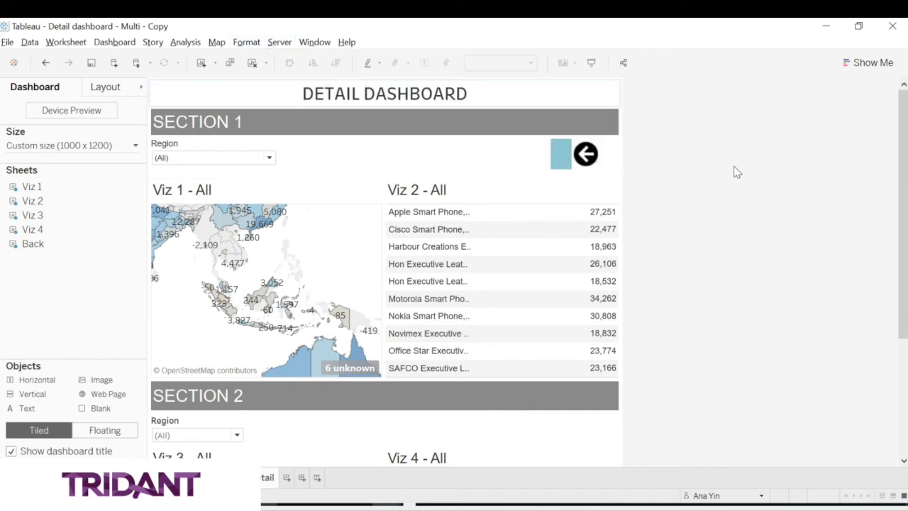